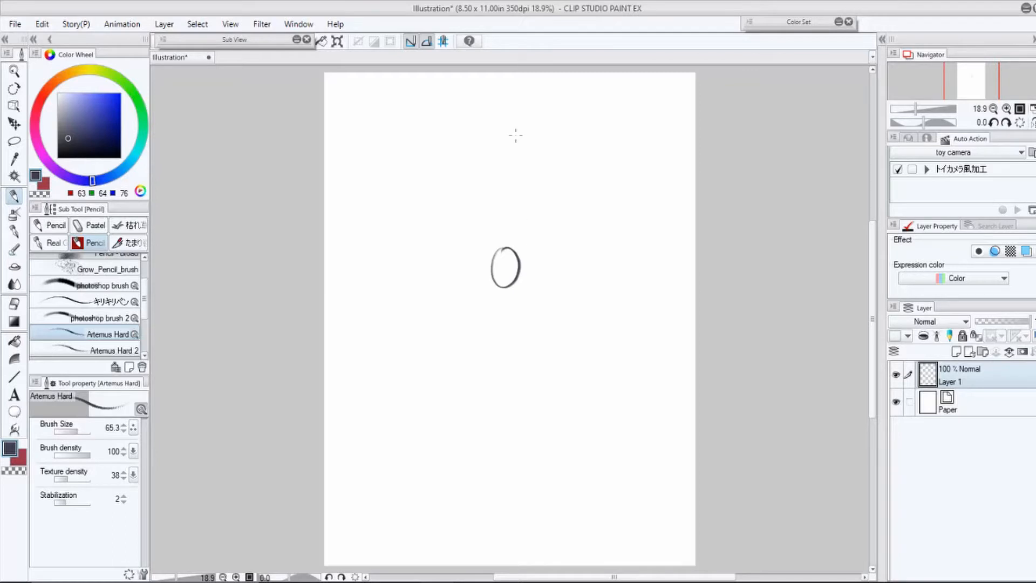
Undo the small oval test stroke so that the canvas is blank.
key(ctrl+z)
key(ctrl+z)
key(ctrl+z)
key(ctrl+z)
key(ctrl+z)
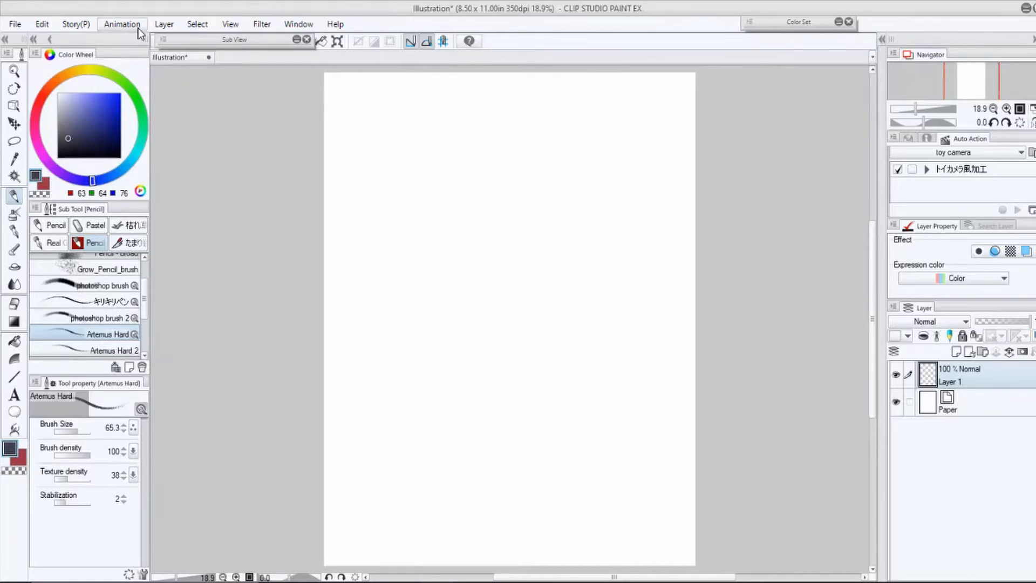
scroll(145, 292, up, 3)
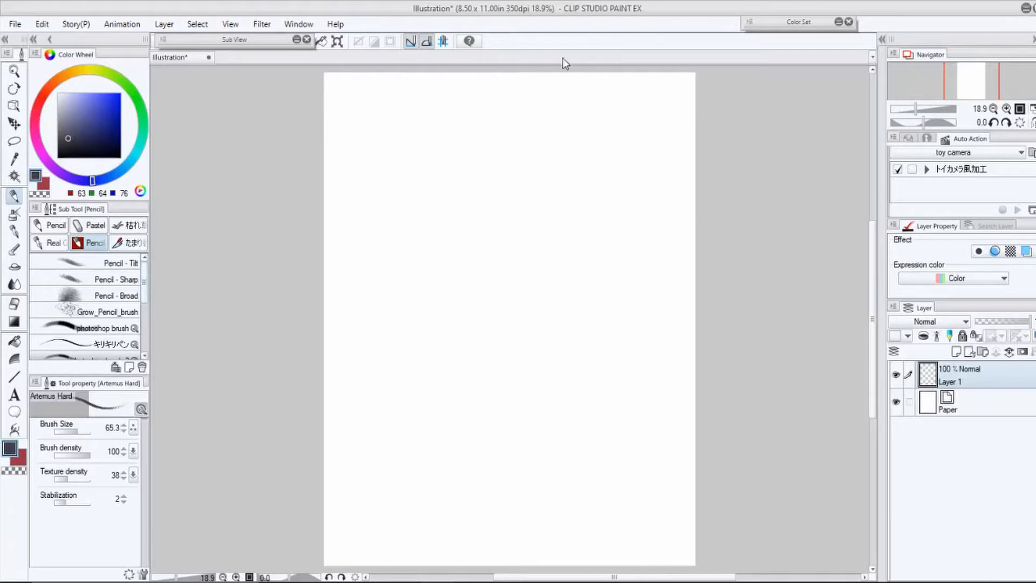
mouse_move(872, 239)
mouse_down()
mouse_move(871, 229)
mouse_move(865, 241)
mouse_up()
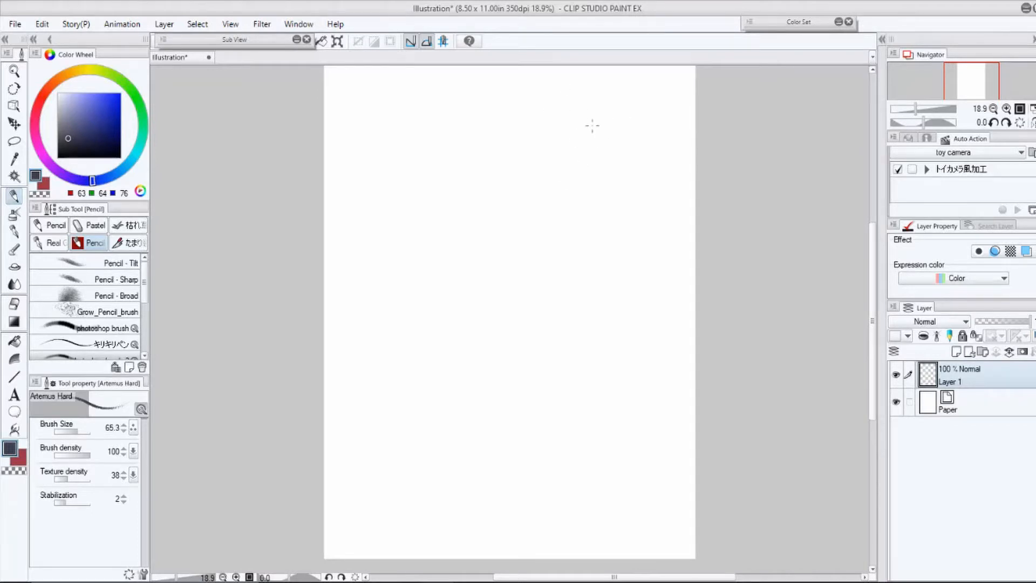
Sketch a chibi head outline with the Mechanical pencil in dark red on the upper right part of the page.
click(52, 225)
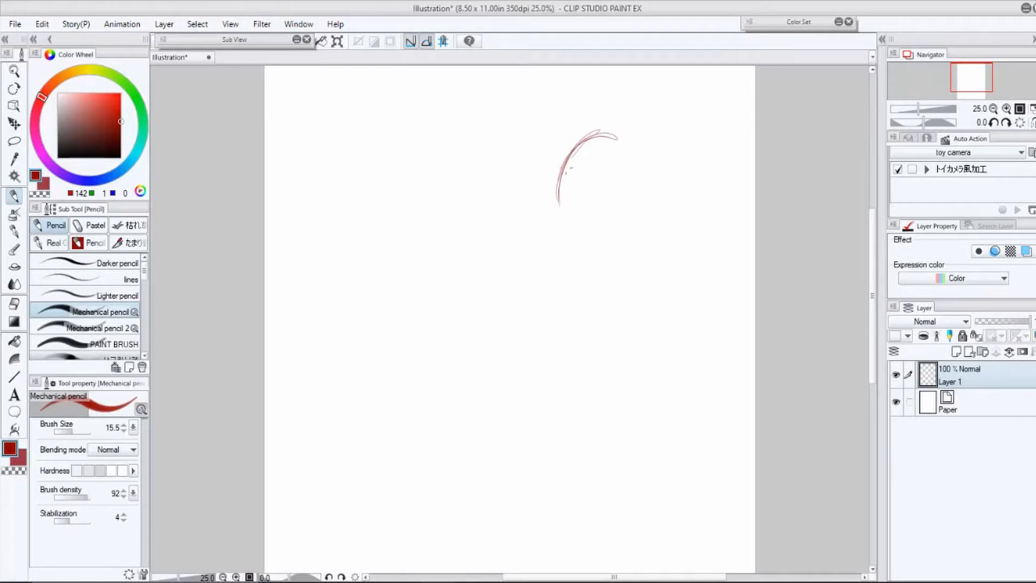
mouse_move(565, 167)
mouse_down()
mouse_move(552, 239)
mouse_move(573, 258)
mouse_move(556, 243)
mouse_move(558, 204)
mouse_move(562, 245)
mouse_move(649, 153)
mouse_up()
drag(592, 135, 660, 177)
drag(635, 135, 669, 190)
mouse_move(635, 136)
mouse_down()
mouse_move(663, 160)
mouse_move(669, 190)
mouse_up()
drag(574, 158, 661, 157)
drag(587, 142, 566, 177)
drag(634, 134, 664, 158)
key(ctrl+z)
key(ctrl+z)
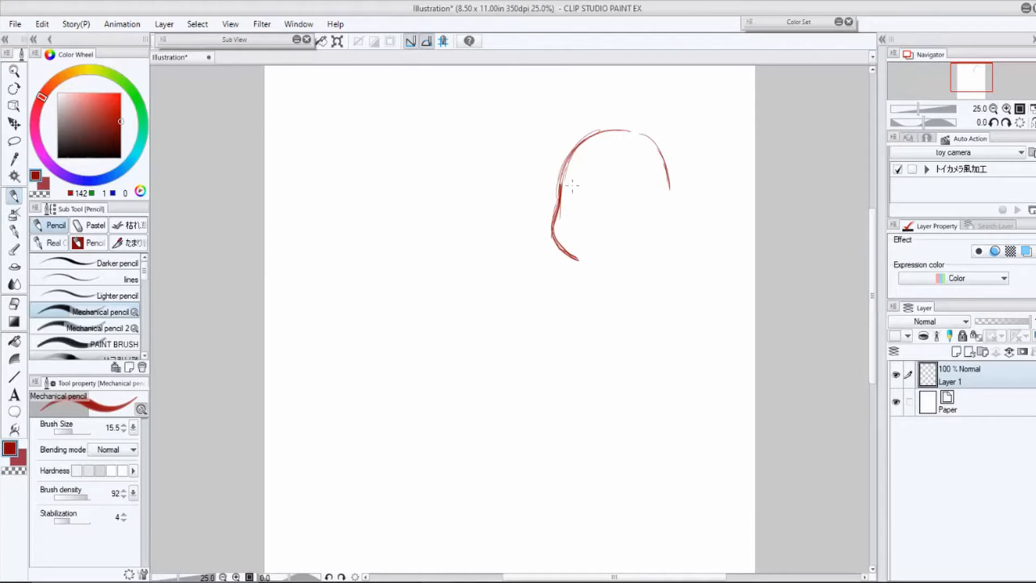
Draw the eyes, slanted eyebrows and open fanged grin, and rework the right edge of the head.
mouse_move(565, 187)
mouse_down()
mouse_move(582, 195)
mouse_move(576, 201)
mouse_move(639, 193)
mouse_move(625, 203)
mouse_move(622, 239)
mouse_move(633, 226)
mouse_move(578, 231)
mouse_move(626, 227)
mouse_up()
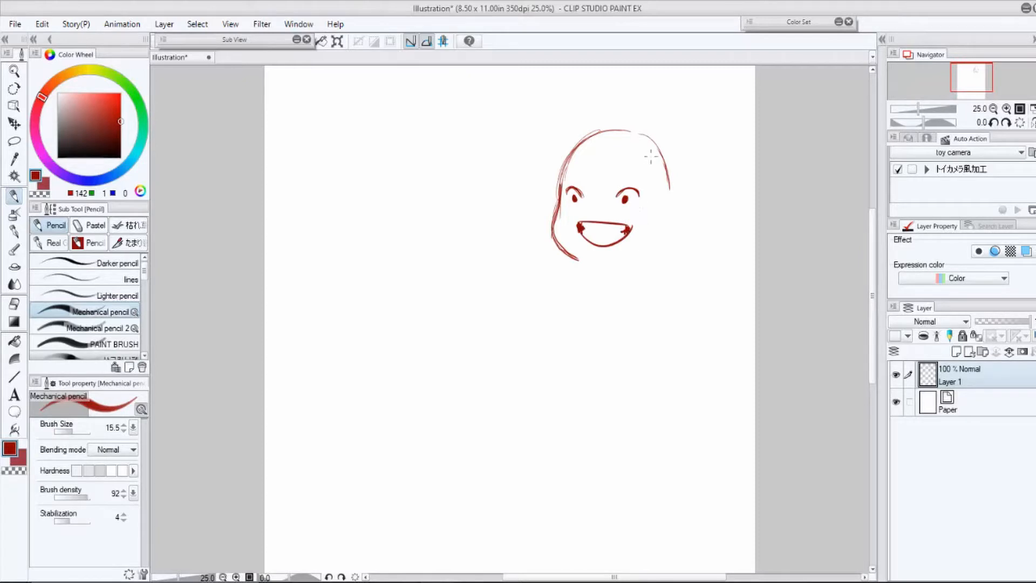
drag(613, 233, 621, 231)
mouse_move(576, 171)
mouse_down()
mouse_move(585, 181)
mouse_move(629, 172)
mouse_up()
key(ctrl+z)
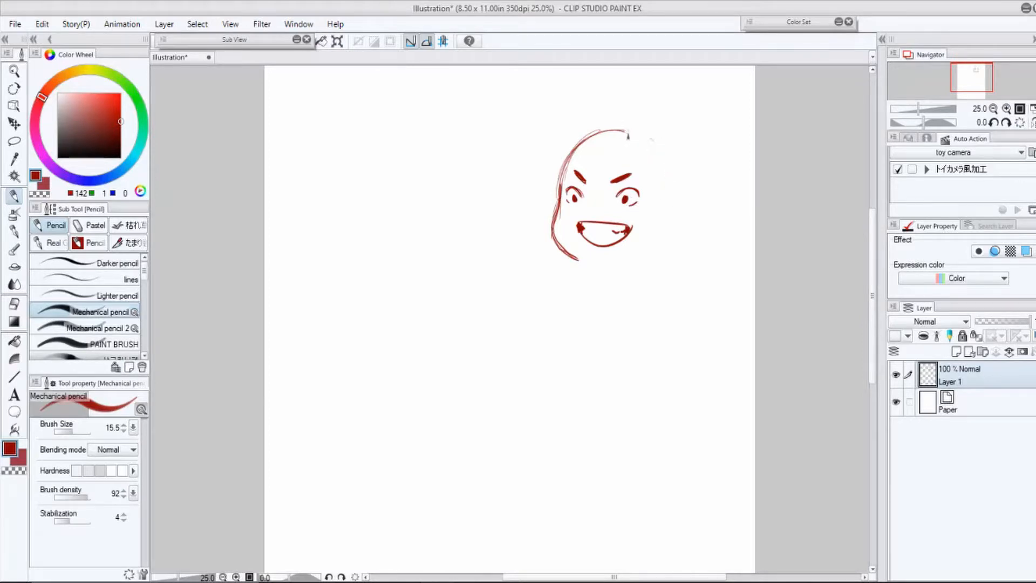
mouse_move(629, 129)
mouse_down()
mouse_move(670, 163)
mouse_move(671, 188)
mouse_up()
mouse_move(577, 195)
mouse_down()
mouse_move(574, 203)
mouse_move(586, 187)
mouse_move(581, 199)
mouse_move(622, 202)
mouse_up()
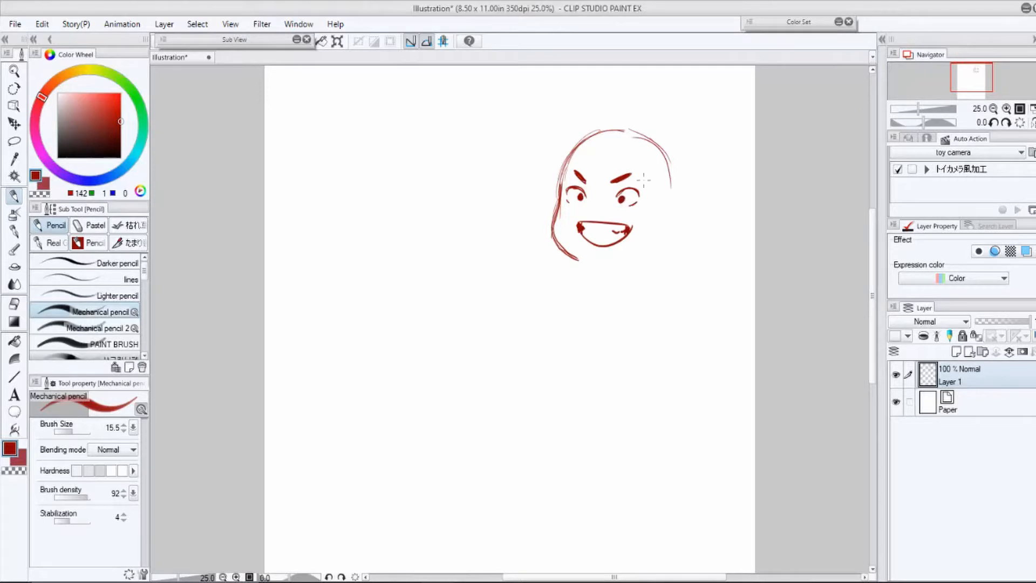
drag(664, 153, 670, 193)
mouse_move(607, 129)
mouse_down()
mouse_move(583, 102)
mouse_move(584, 133)
mouse_move(539, 180)
mouse_up()
key(ctrl+z)
key(ctrl+z)
key(ctrl+z)
key(ctrl+z)
key(ctrl+z)
mouse_move(599, 121)
mouse_down()
mouse_move(648, 101)
mouse_move(637, 122)
mouse_move(681, 150)
mouse_up()
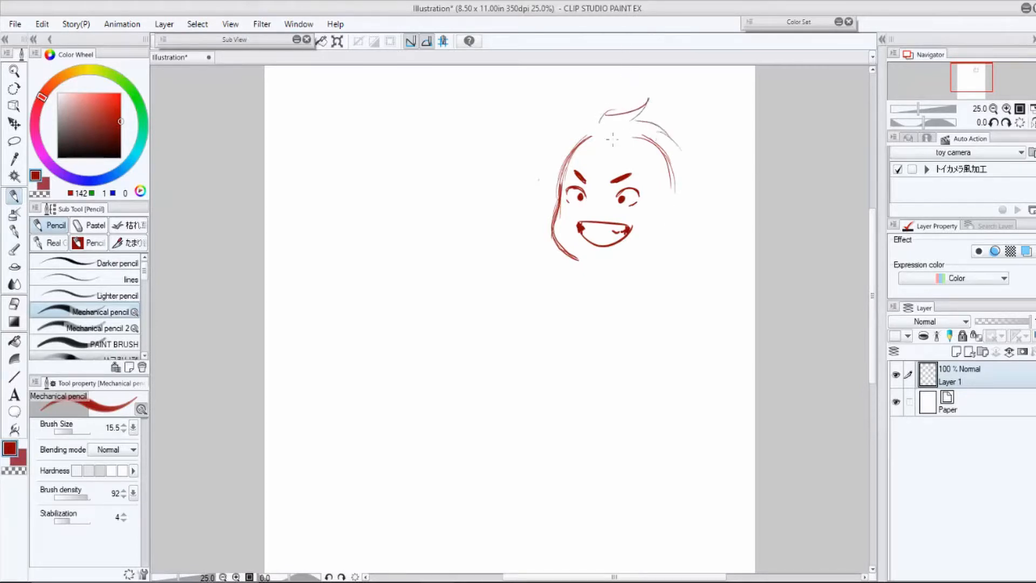
key(ctrl+z)
key(ctrl+z)
Sketch the pointed fringe over the forehead, the top of the hair and the hair along the left of the face.
mouse_move(608, 121)
mouse_down()
mouse_move(584, 121)
mouse_move(603, 204)
mouse_move(606, 165)
mouse_move(668, 204)
mouse_up()
drag(648, 166, 670, 203)
drag(648, 145, 650, 152)
key(ctrl+z)
drag(619, 121, 649, 124)
mouse_move(575, 138)
mouse_down()
mouse_move(543, 181)
mouse_move(552, 199)
mouse_move(555, 173)
mouse_up()
Sketch both ears and try an outer hair line on the right of the head.
drag(564, 183, 546, 214)
mouse_move(675, 193)
mouse_down()
mouse_move(690, 233)
mouse_move(704, 211)
mouse_move(694, 229)
mouse_up()
drag(669, 195, 681, 209)
mouse_move(649, 123)
mouse_down()
mouse_move(681, 131)
mouse_move(701, 194)
mouse_up()
mouse_move(658, 127)
mouse_down()
mouse_move(613, 126)
mouse_move(599, 170)
mouse_move(589, 145)
mouse_move(681, 130)
mouse_move(702, 153)
mouse_move(704, 194)
mouse_up()
key(ctrl+z)
key(ctrl+z)
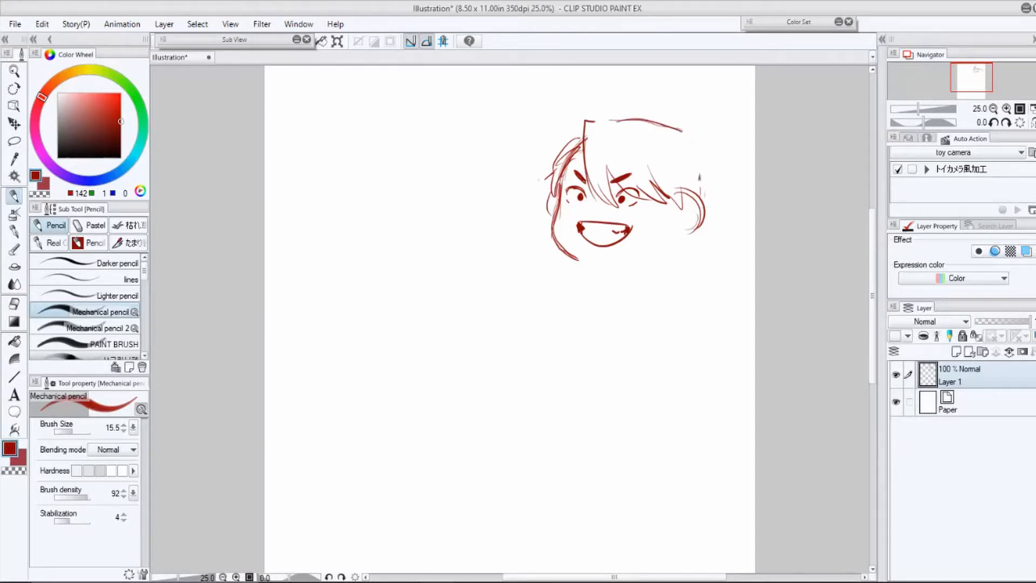
Draw the side hair strands and back-of-head curve, and refine the right ear with its inner lines.
mouse_move(679, 128)
mouse_down()
mouse_move(704, 191)
mouse_move(682, 206)
mouse_up()
mouse_move(669, 199)
mouse_down()
mouse_move(666, 234)
mouse_move(669, 219)
mouse_up()
key(ctrl+z)
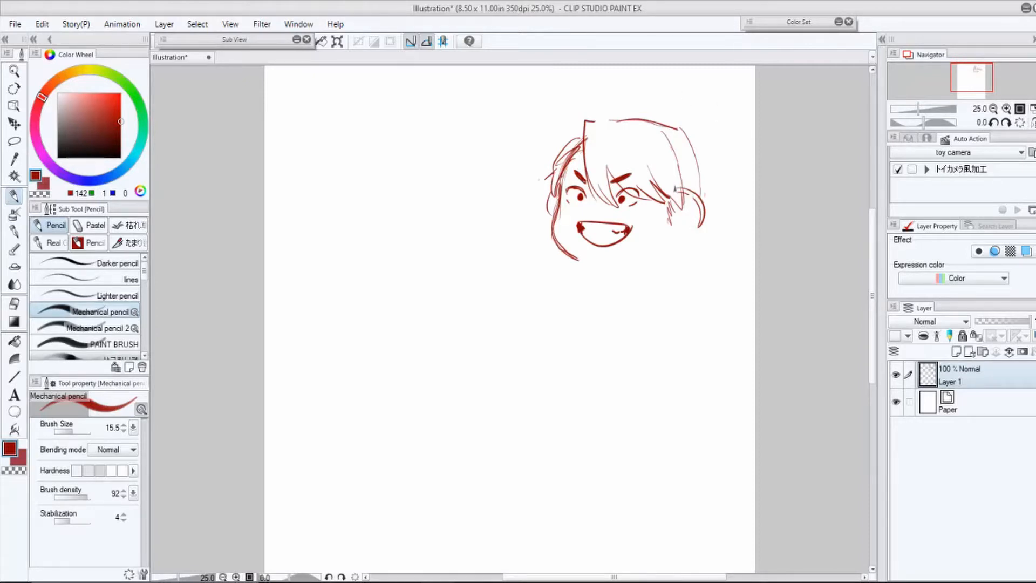
drag(671, 139, 682, 205)
drag(696, 156, 702, 198)
drag(705, 215, 680, 242)
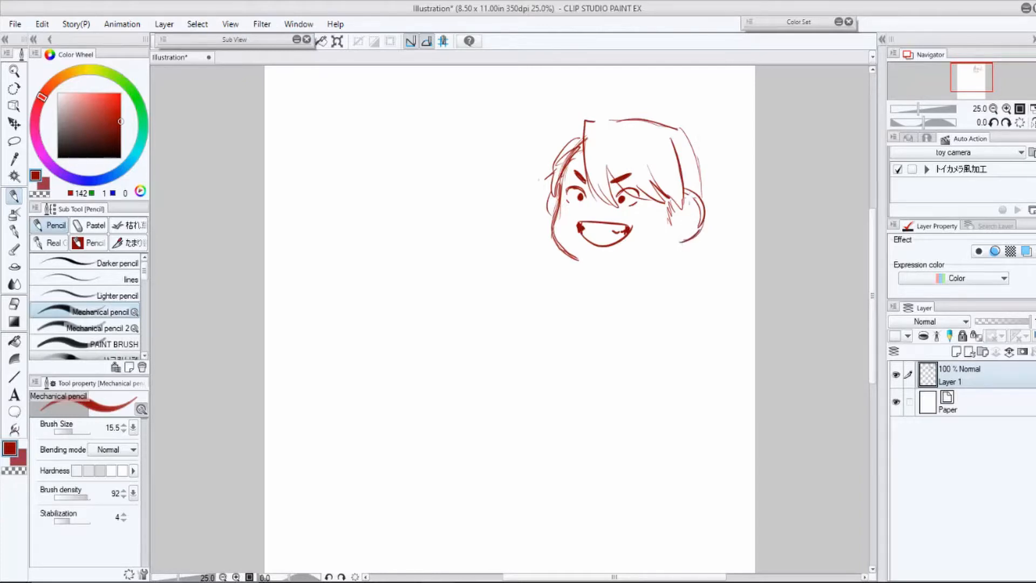
drag(693, 201, 675, 221)
drag(683, 127, 709, 199)
Add hair tufts behind the neck, close the jaw line and draw strand lines in the fringe.
drag(689, 240, 707, 268)
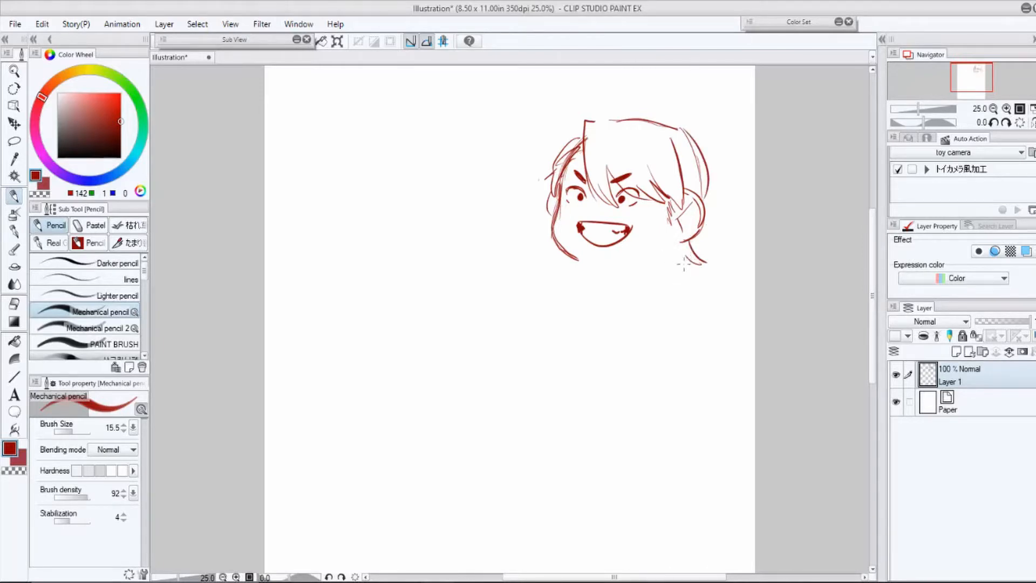
drag(683, 261, 691, 281)
drag(677, 240, 642, 264)
drag(603, 125, 609, 184)
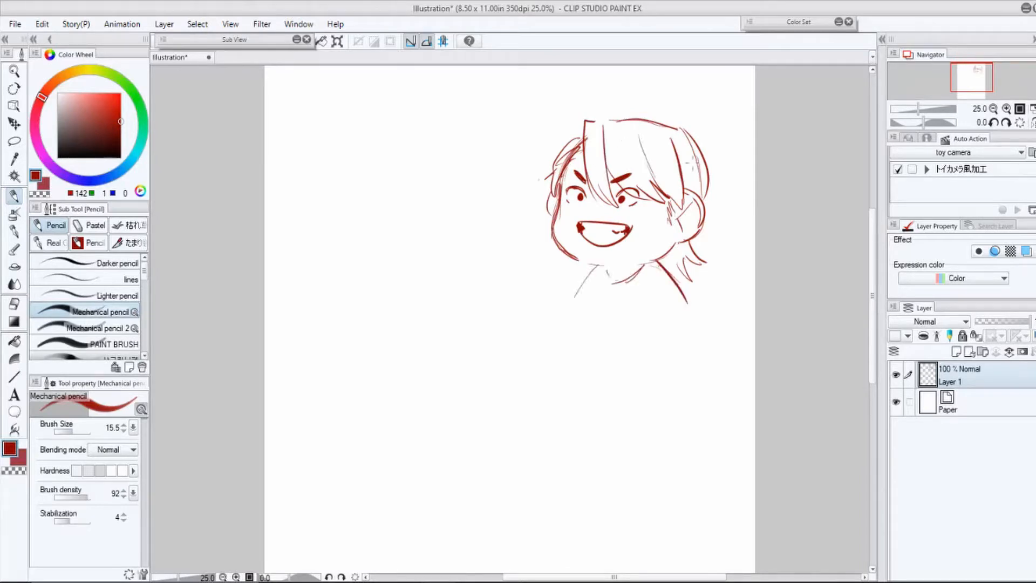
Sketch the figure's T-shirt torso with short sleeves, the shorts and the start of both arms.
mouse_move(596, 273)
mouse_down()
mouse_move(581, 293)
mouse_move(592, 334)
mouse_up()
mouse_move(662, 264)
mouse_down()
mouse_move(688, 306)
mouse_move(663, 312)
mouse_move(660, 273)
mouse_move(683, 303)
mouse_up()
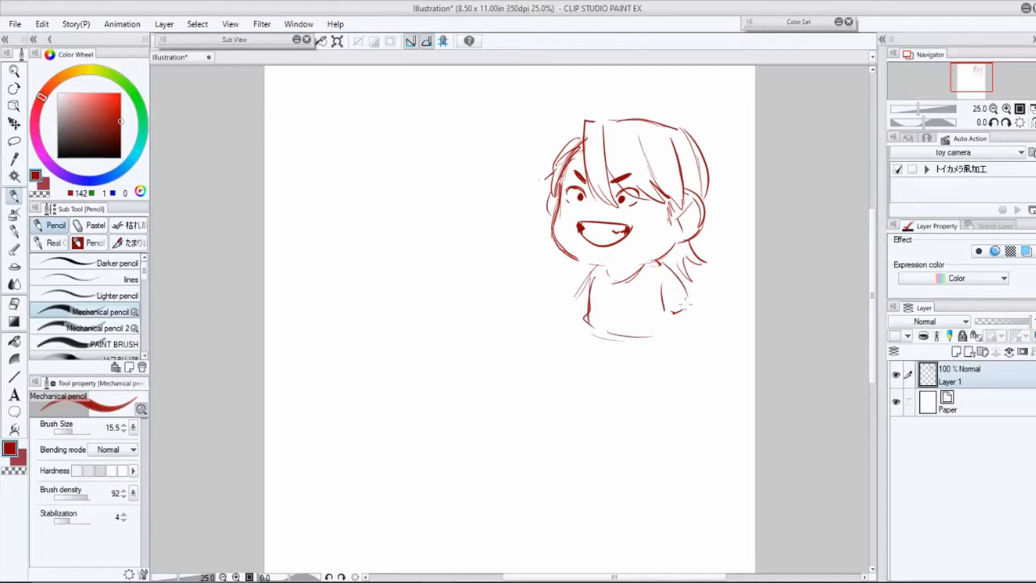
drag(588, 268, 570, 307)
mouse_move(588, 334)
mouse_down()
mouse_move(568, 358)
mouse_move(591, 371)
mouse_move(585, 381)
mouse_move(568, 361)
mouse_move(603, 370)
mouse_up()
mouse_move(615, 370)
mouse_down()
mouse_move(650, 369)
mouse_move(660, 382)
mouse_move(669, 353)
mouse_up()
drag(582, 307, 575, 349)
mouse_move(687, 308)
mouse_down()
mouse_move(695, 343)
mouse_move(678, 346)
mouse_up()
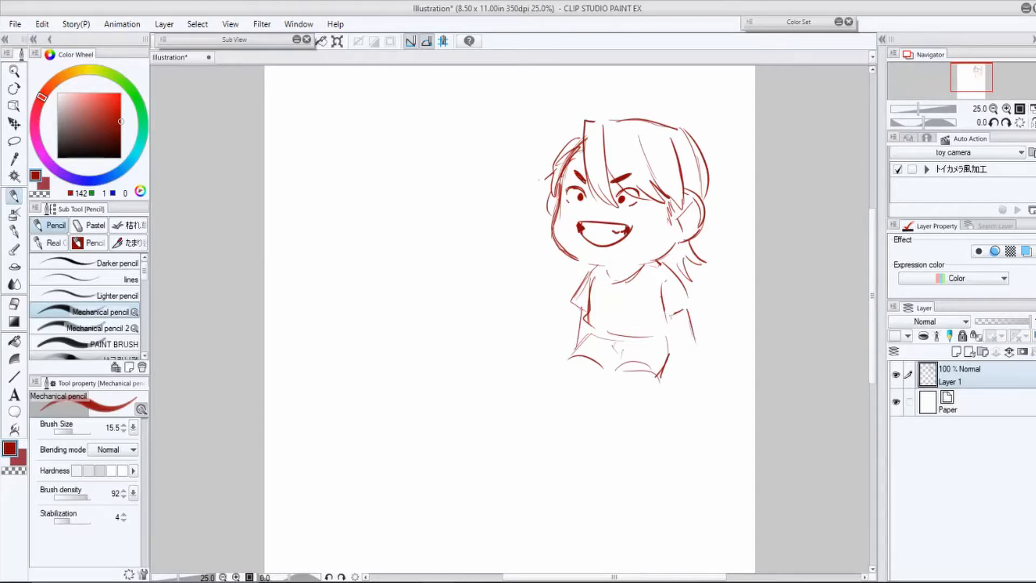
Draw the arm propped on the ground and both outstretched legs with feet.
drag(671, 328, 683, 367)
mouse_move(689, 329)
mouse_down()
mouse_move(701, 362)
mouse_move(720, 370)
mouse_up()
drag(576, 357, 531, 385)
drag(531, 384, 556, 405)
mouse_move(596, 373)
mouse_down()
mouse_move(561, 402)
mouse_move(596, 408)
mouse_move(596, 424)
mouse_up()
mouse_move(598, 399)
mouse_down()
mouse_move(609, 420)
mouse_move(600, 427)
mouse_move(613, 429)
mouse_move(648, 384)
mouse_up()
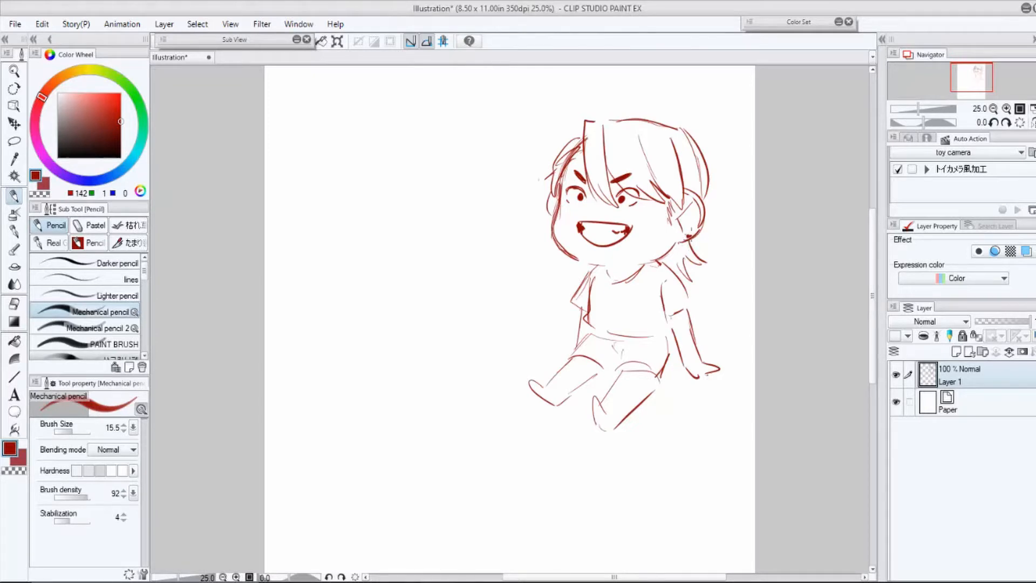
Add earrings to the ears and shade the neck under the chin.
drag(683, 238, 703, 241)
mouse_move(553, 239)
mouse_down()
mouse_move(554, 255)
mouse_move(620, 281)
mouse_move(637, 273)
mouse_up()
drag(688, 177, 697, 186)
mouse_move(599, 268)
mouse_down()
mouse_move(642, 260)
mouse_move(621, 272)
mouse_up()
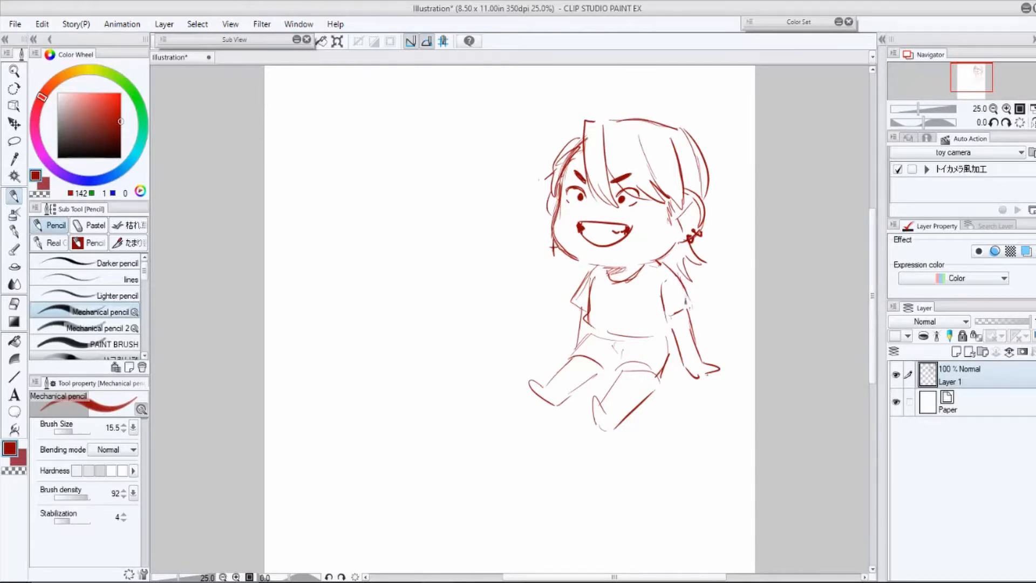
Finish the right sleeve hem and clean up the hair lines on the left side of the face.
mouse_move(678, 276)
mouse_down()
mouse_move(690, 304)
mouse_move(678, 273)
mouse_up()
drag(667, 319, 687, 313)
mouse_move(563, 169)
mouse_down()
mouse_move(573, 158)
mouse_move(556, 194)
mouse_up()
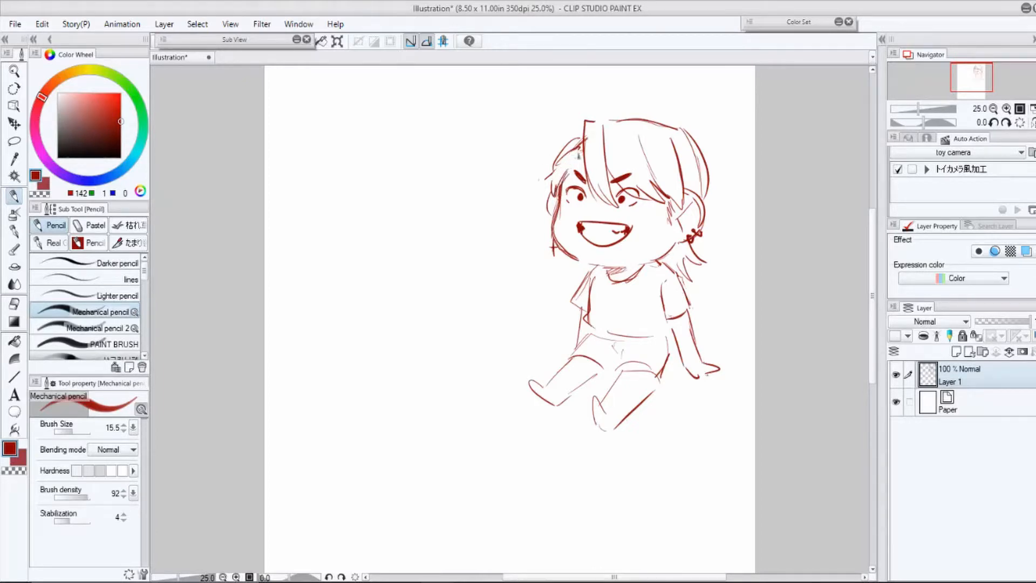
drag(576, 150, 553, 170)
drag(576, 156, 559, 181)
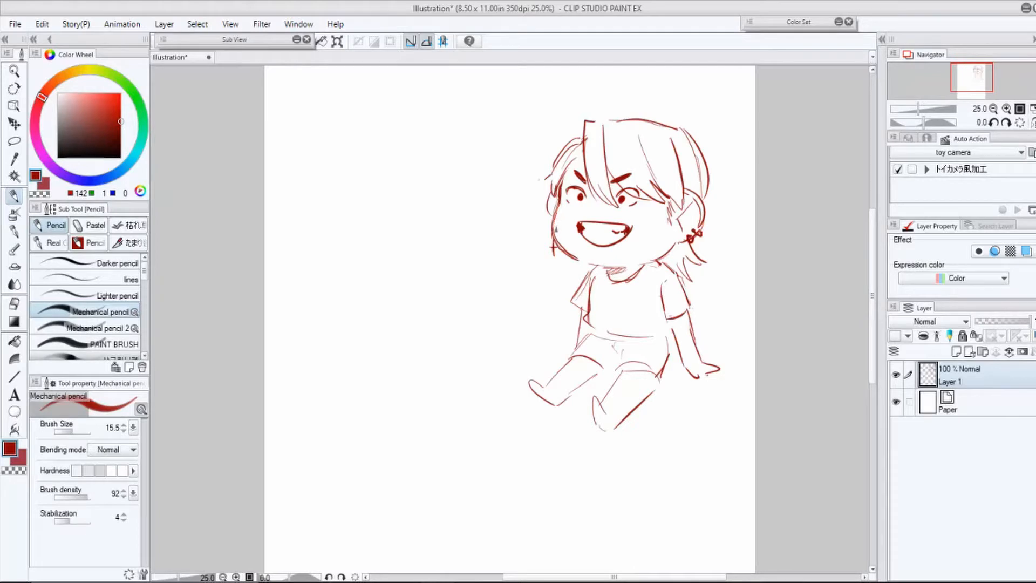
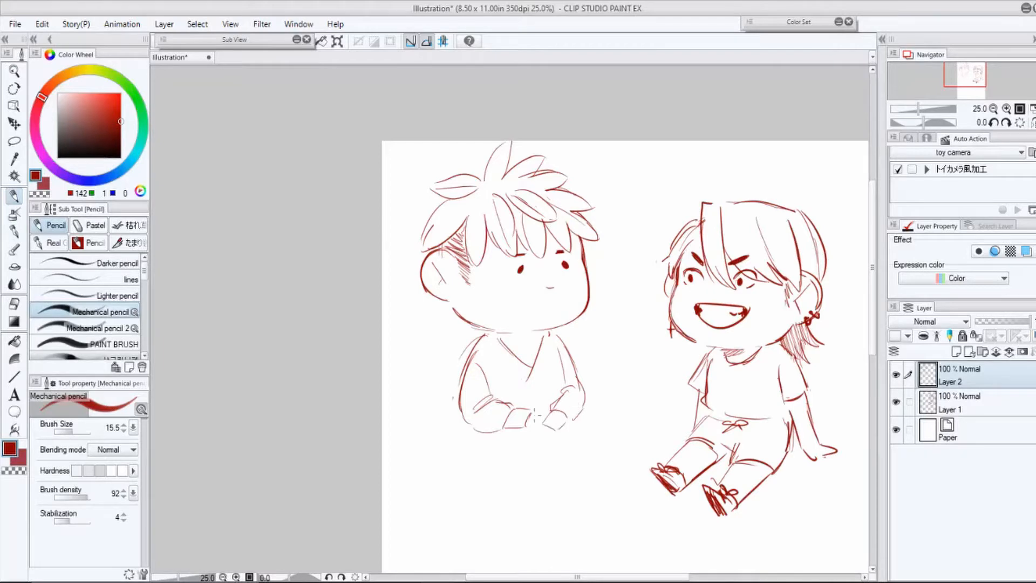
Draw the left figure's hands, crossed robe front and crossed legs on Layer 2.
mouse_move(526, 409)
mouse_down()
mouse_move(536, 431)
mouse_move(552, 432)
mouse_move(514, 417)
mouse_move(512, 431)
mouse_move(561, 414)
mouse_up()
drag(553, 340, 531, 409)
drag(541, 346, 517, 408)
mouse_move(465, 438)
mouse_down()
mouse_move(448, 480)
mouse_move(464, 491)
mouse_up()
mouse_move(578, 415)
mouse_down()
mouse_move(605, 456)
mouse_move(598, 472)
mouse_move(460, 485)
mouse_up()
mouse_move(562, 441)
mouse_down()
mouse_move(587, 438)
mouse_move(537, 471)
mouse_up()
mouse_move(598, 480)
mouse_down()
mouse_move(533, 476)
mouse_move(564, 495)
mouse_up()
drag(563, 495, 578, 488)
mouse_move(469, 452)
mouse_down()
mouse_move(530, 458)
mouse_move(467, 449)
mouse_move(532, 467)
mouse_up()
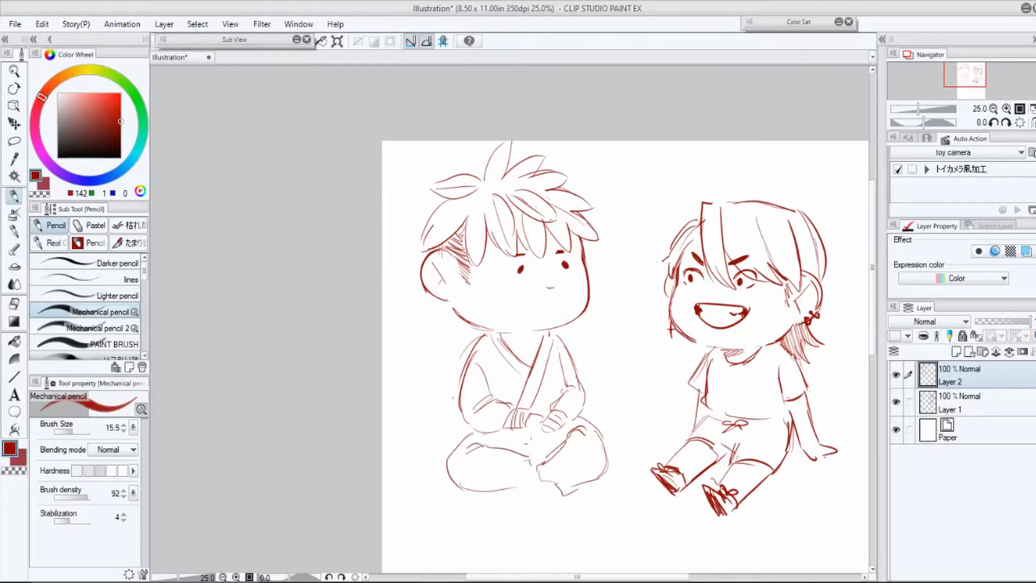
Draw the left figure's protruding foot and strengthen the collar and right shoulder lines of the robe.
drag(531, 339, 546, 333)
mouse_move(530, 461)
mouse_down()
mouse_move(536, 486)
mouse_move(536, 508)
mouse_up()
mouse_move(540, 510)
mouse_down()
mouse_move(561, 495)
mouse_move(517, 504)
mouse_move(531, 538)
mouse_move(539, 509)
mouse_move(528, 525)
mouse_move(524, 512)
mouse_up()
key(ctrl+z)
key(ctrl+z)
mouse_move(544, 332)
mouse_down()
mouse_move(534, 366)
mouse_move(539, 389)
mouse_up()
key(ctrl+z)
drag(553, 331, 587, 399)
key(ctrl+z)
key(ctrl+z)
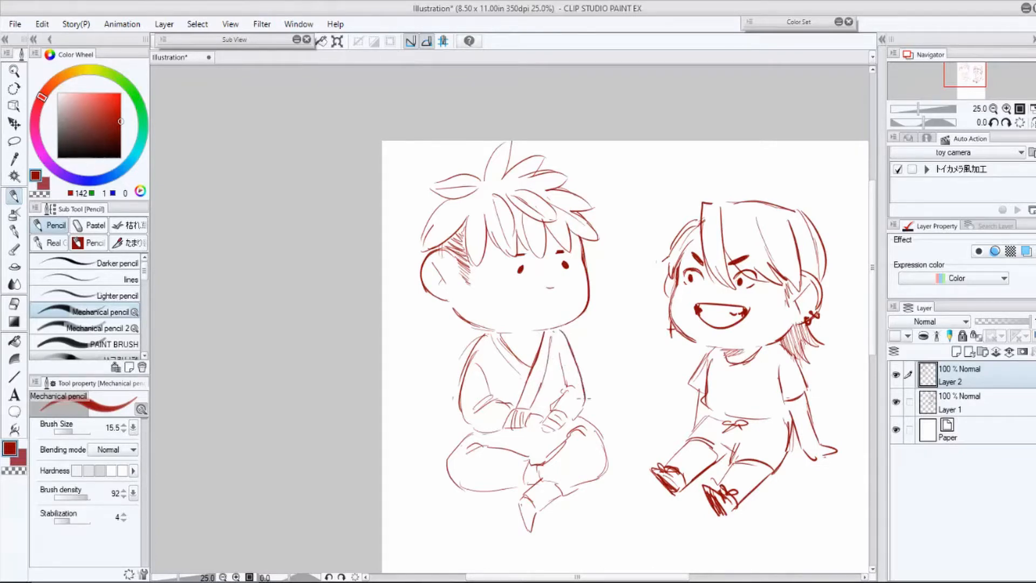
mouse_move(486, 335)
mouse_down()
mouse_move(461, 401)
mouse_move(489, 332)
mouse_up()
Lasso the left figure's head, scale it to 91% and recentre it over the body.
click(14, 141)
drag(406, 141, 402, 145)
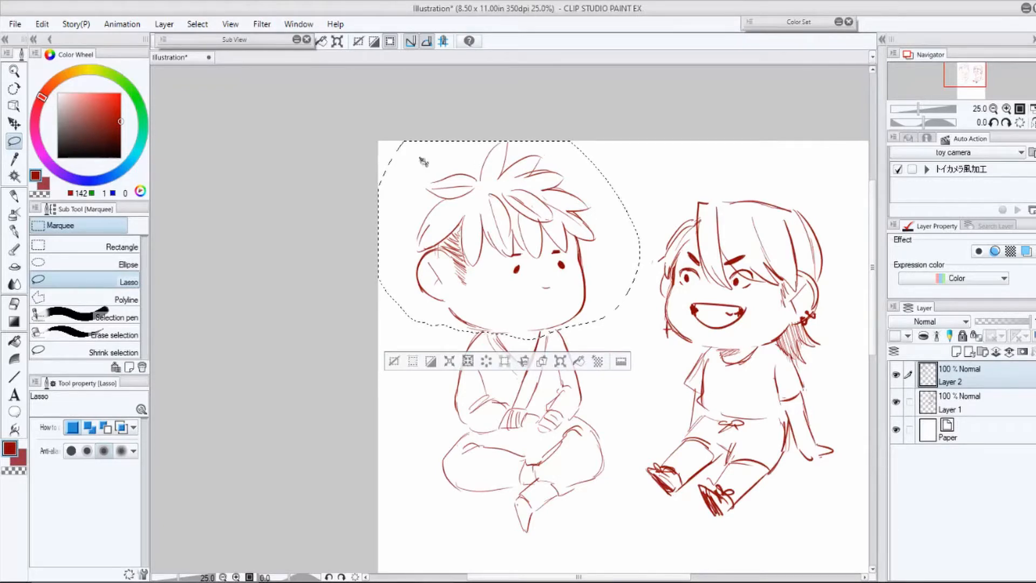
key(ctrl+t)
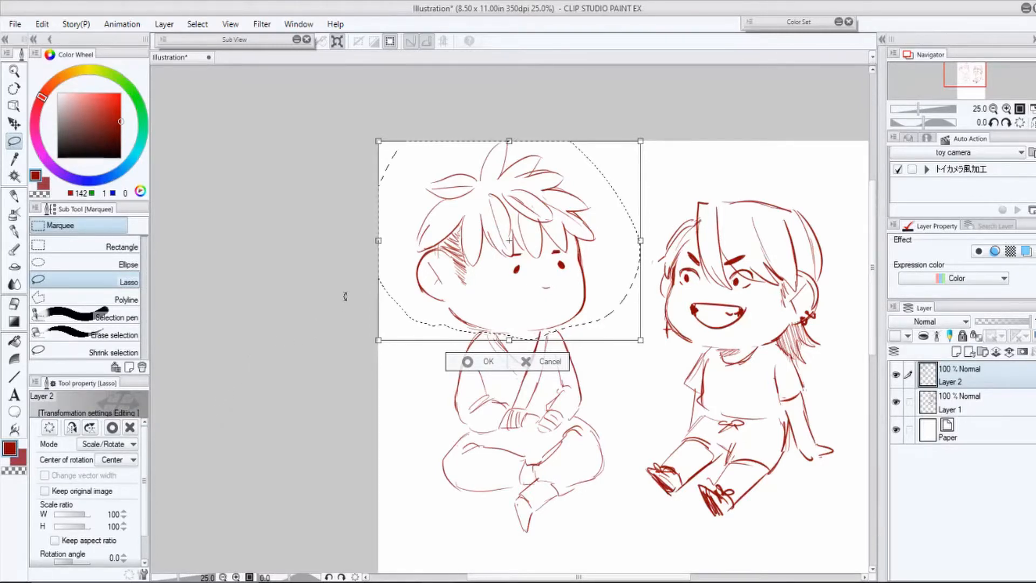
drag(641, 141, 618, 159)
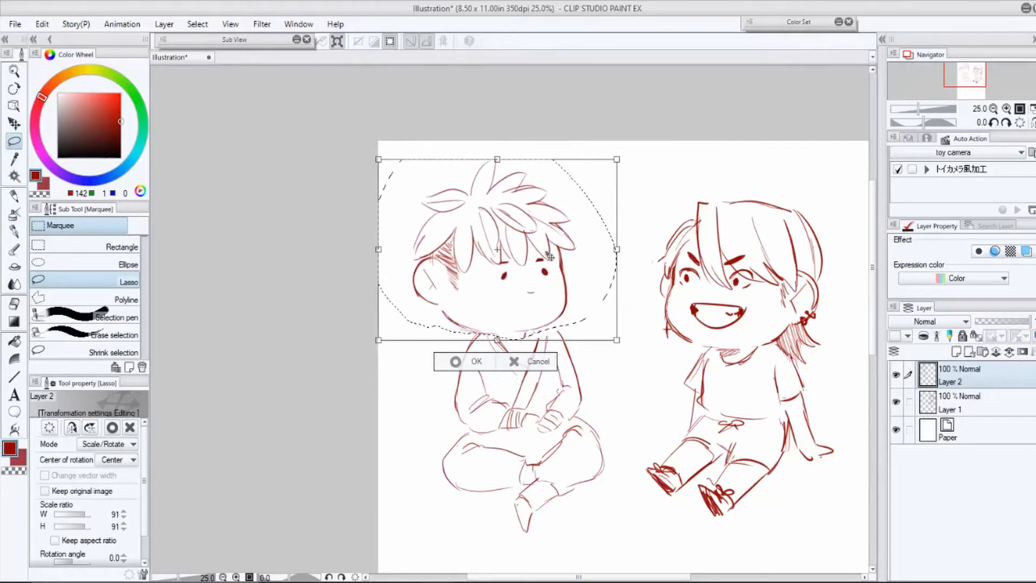
drag(565, 264, 580, 266)
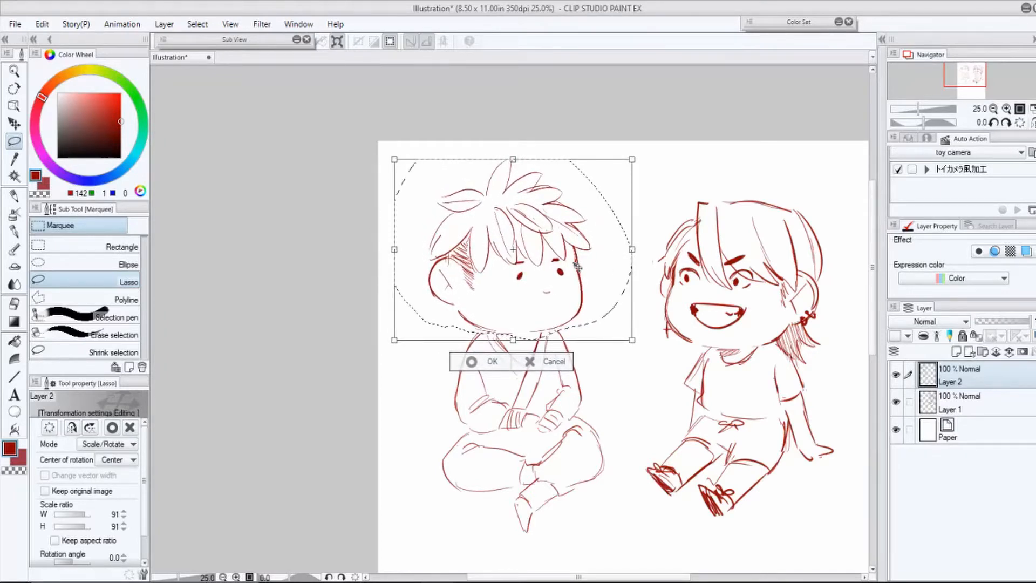
click(492, 361)
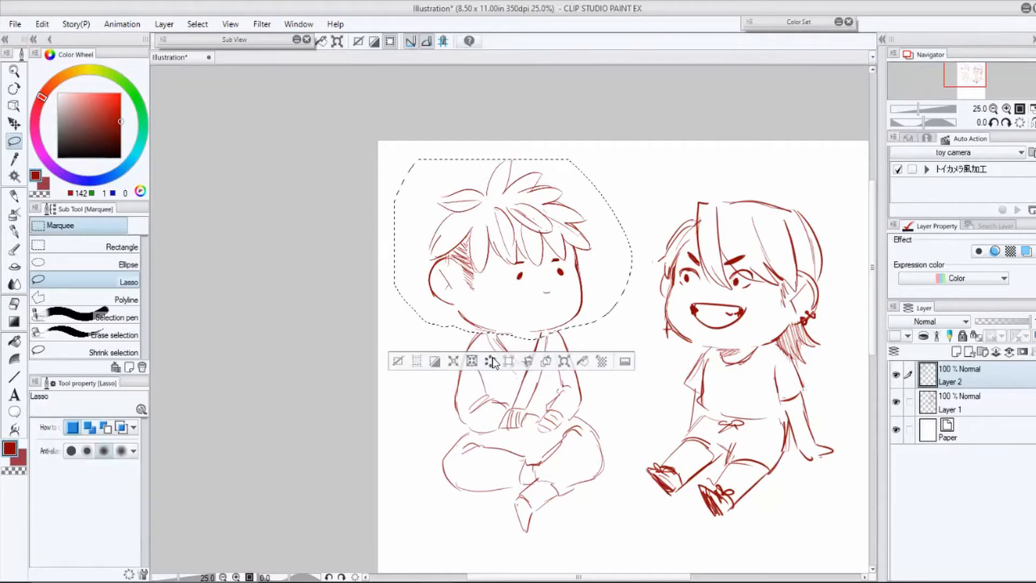
Return to the pencil, move the Sub View palette off the command bar and undo the stray selection near the hands.
drag(529, 414, 541, 415)
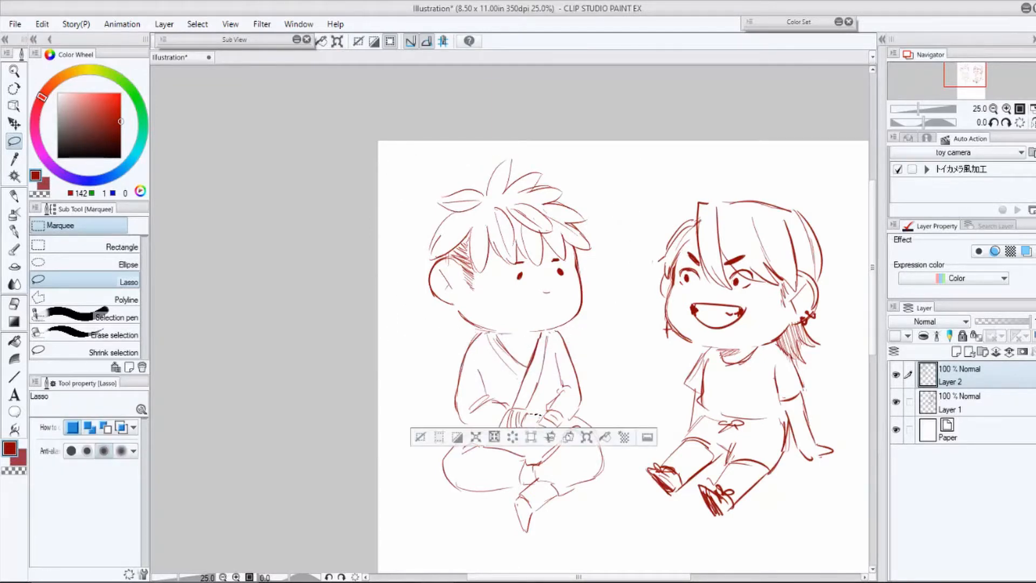
click(14, 196)
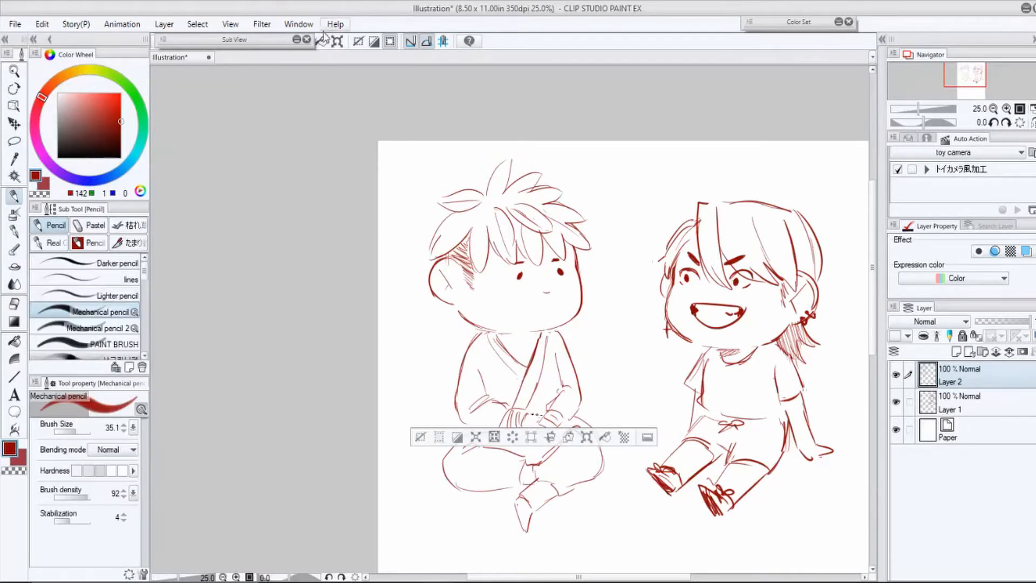
drag(282, 41, 282, 87)
click(253, 42)
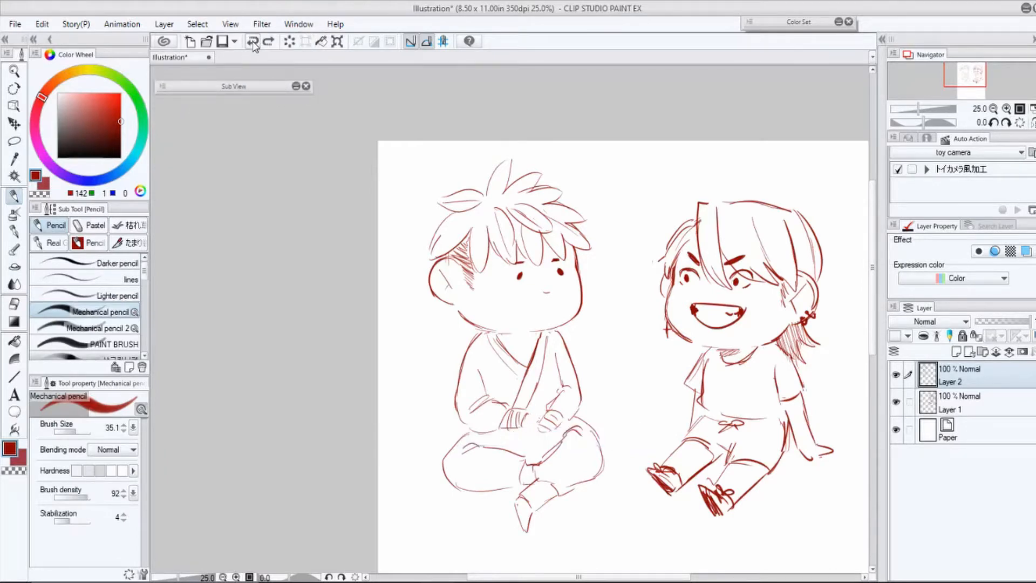
Complete the left figure's clasped hands with a 12.9 brush and hatch hair behind the right figure's neck.
drag(526, 414, 542, 416)
drag(67, 426, 72, 434)
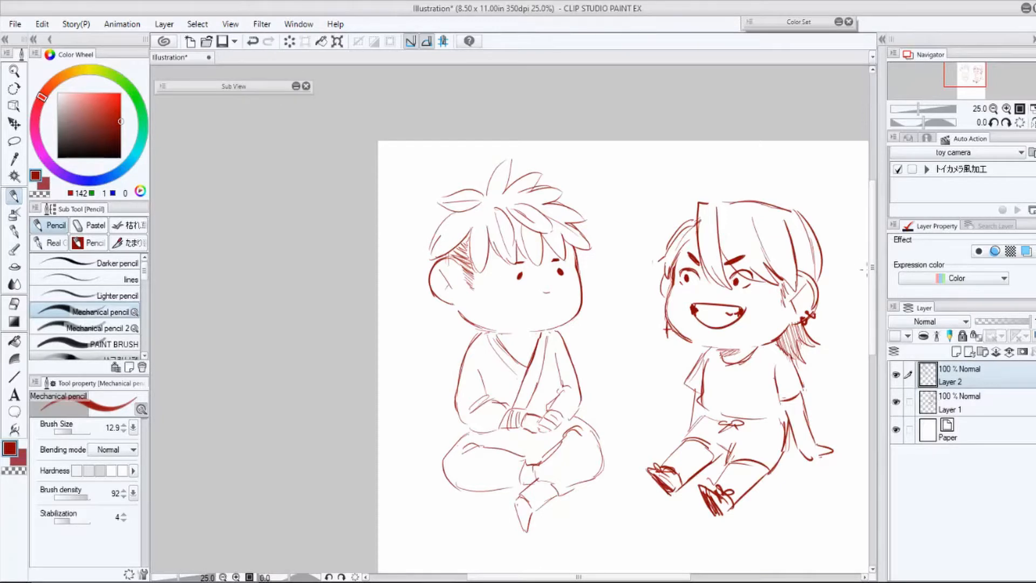
scroll(699, 245, down, 3)
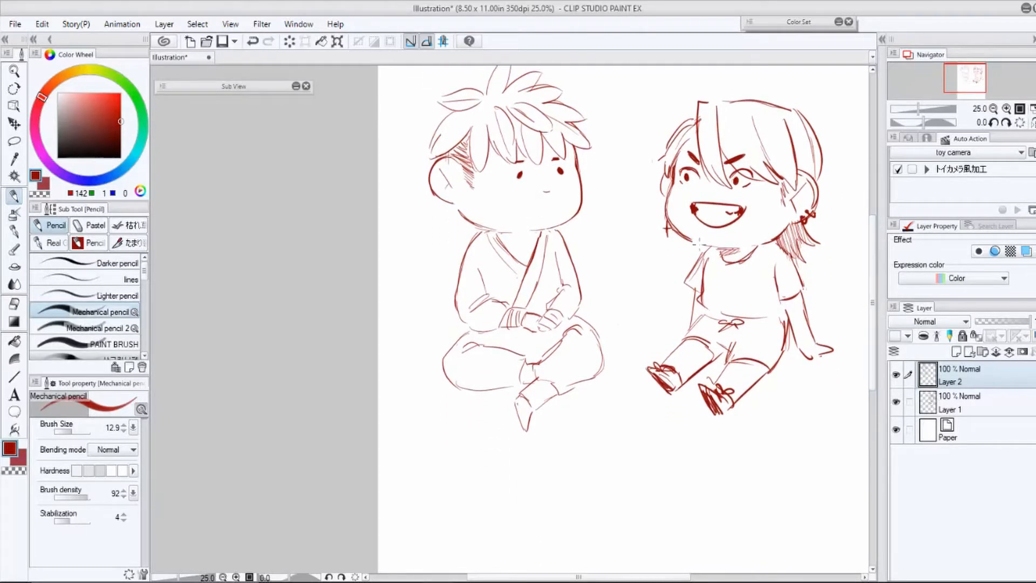
mouse_move(699, 246)
mouse_down()
mouse_move(682, 261)
mouse_move(702, 256)
mouse_up()
Fill the right figure's front fringe strand with red on Layer 3, and enlarge the brush size to 134.3.
mouse_move(708, 191)
mouse_down()
mouse_move(728, 232)
mouse_move(724, 223)
mouse_up()
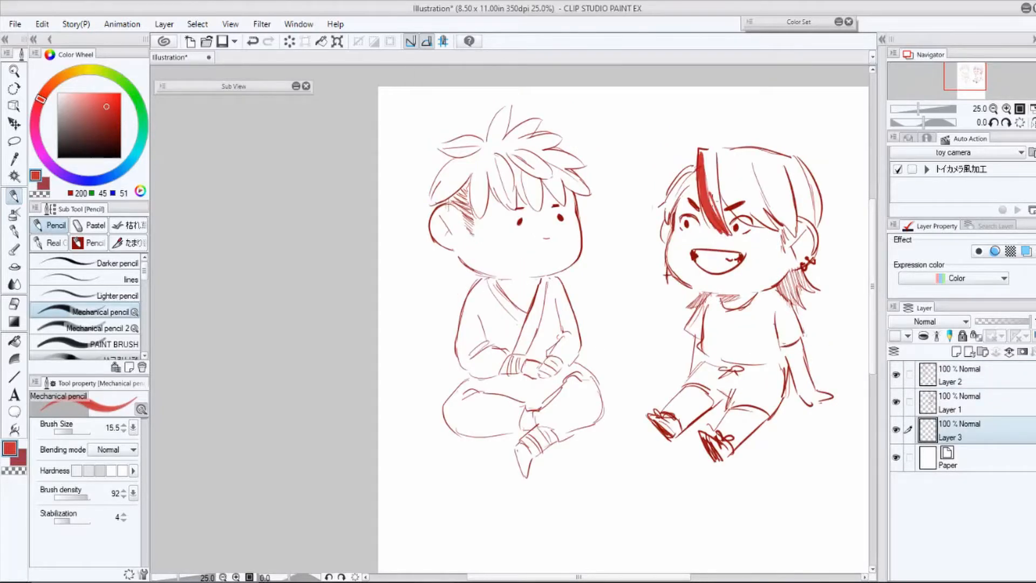
drag(705, 169, 728, 233)
drag(73, 430, 80, 431)
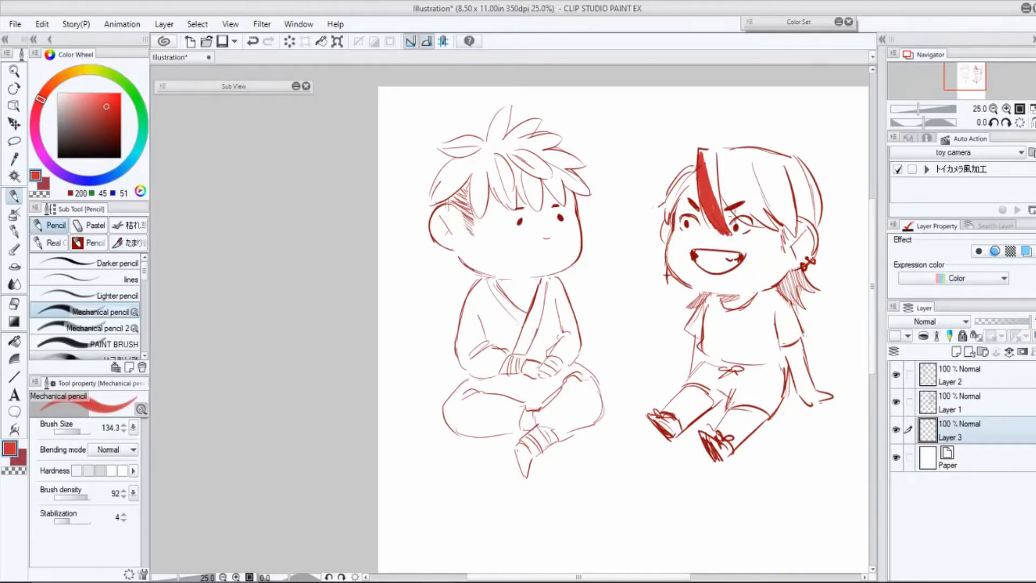
Fill the rest of the right figure's hair with red, including the fringe, crown and strands behind the neck.
mouse_move(725, 223)
mouse_down()
mouse_move(708, 167)
mouse_move(721, 216)
mouse_up()
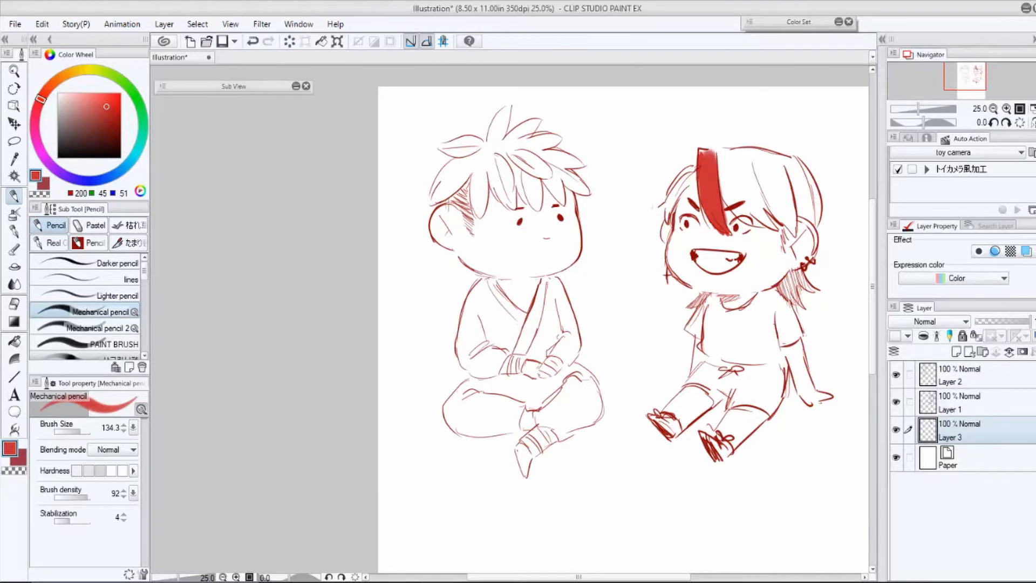
mouse_move(699, 150)
mouse_down()
mouse_move(749, 217)
mouse_move(775, 220)
mouse_move(729, 164)
mouse_move(779, 173)
mouse_move(795, 224)
mouse_move(798, 172)
mouse_move(811, 162)
mouse_move(811, 219)
mouse_up()
mouse_move(690, 173)
mouse_down()
mouse_move(669, 207)
mouse_move(691, 174)
mouse_up()
drag(786, 278, 789, 285)
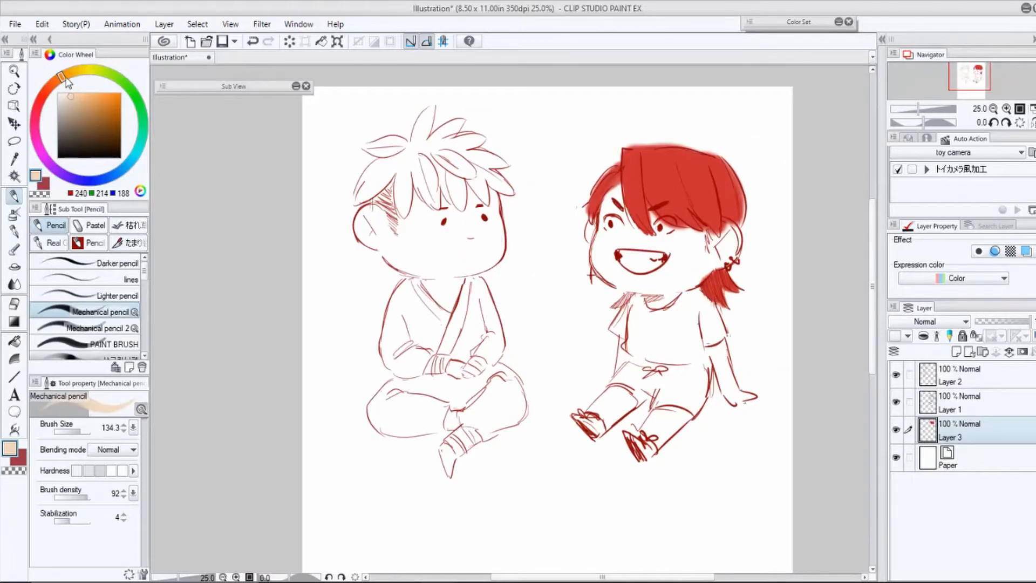
Mix a light peach skin tone (RGB 234, 200, 179) and fill the right figure's face, neck and ear.
click(57, 81)
click(73, 100)
click(69, 90)
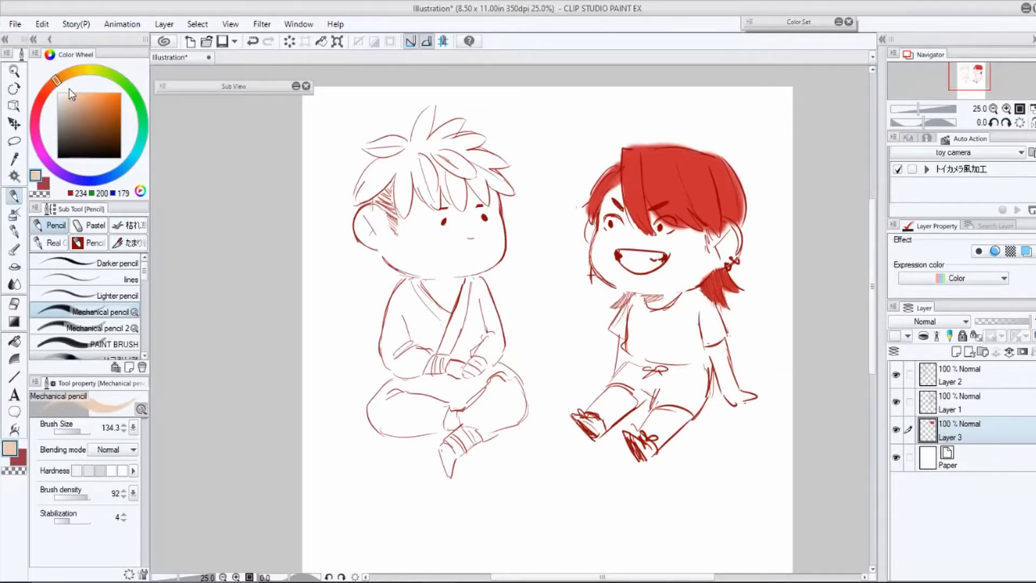
mouse_move(614, 195)
mouse_down()
mouse_move(609, 253)
mouse_move(604, 202)
mouse_move(616, 190)
mouse_move(621, 260)
mouse_move(603, 272)
mouse_move(589, 229)
mouse_move(605, 275)
mouse_move(652, 291)
mouse_move(629, 268)
mouse_move(642, 232)
mouse_up()
drag(642, 232, 677, 280)
drag(678, 280, 696, 238)
drag(656, 299, 671, 298)
drag(711, 270, 732, 220)
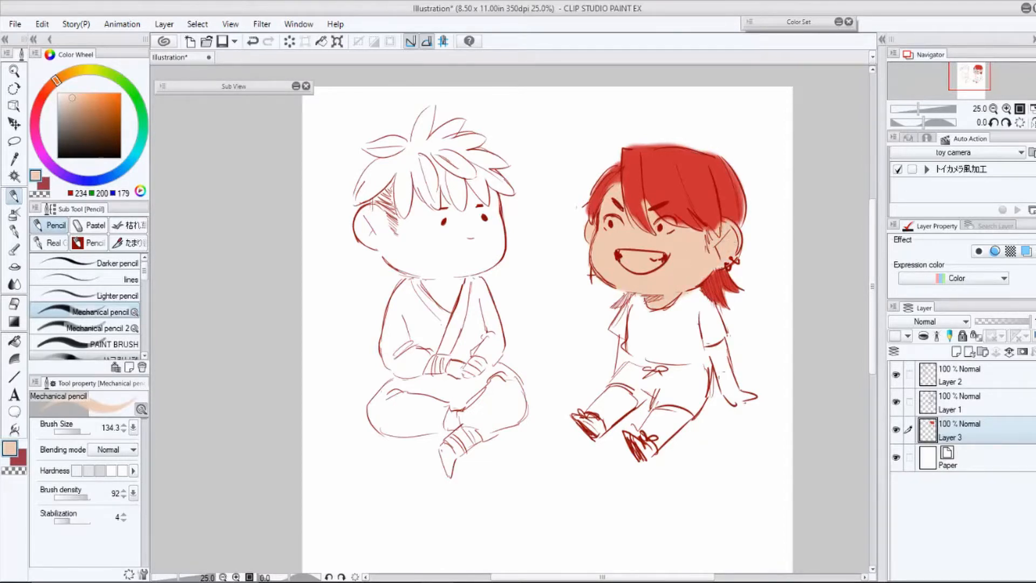
Fill the right figure's arms and both legs with the same peach skin tone.
mouse_move(713, 350)
mouse_down()
mouse_move(731, 401)
mouse_move(721, 344)
mouse_move(748, 402)
mouse_up()
drag(593, 415, 634, 391)
drag(639, 445, 685, 412)
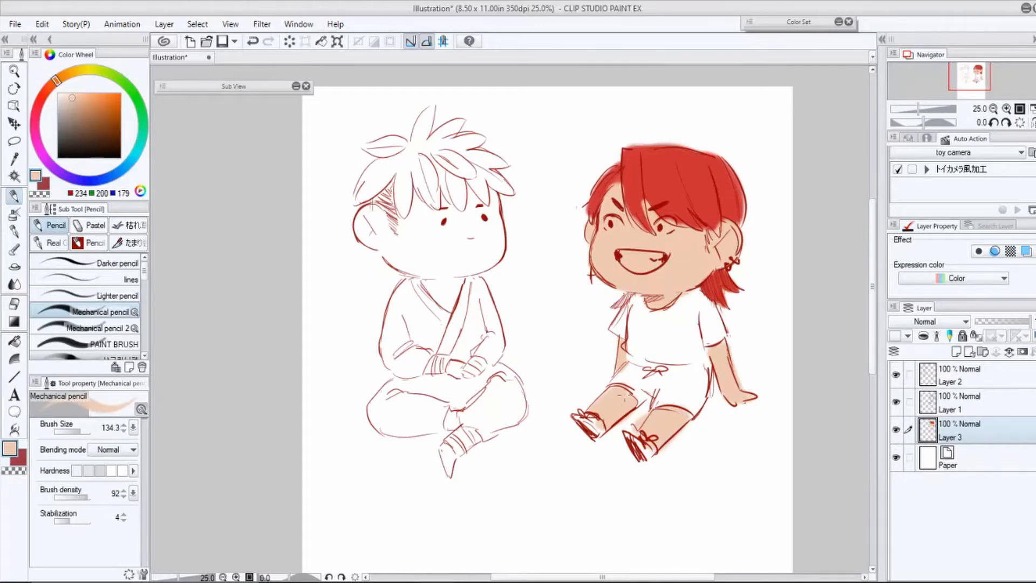
drag(625, 388, 636, 395)
Tidy the right figure's hair edges with sampled skin tone and red around the fringe, ear, crown and neck.
alt+click(626, 221)
drag(625, 188, 652, 234)
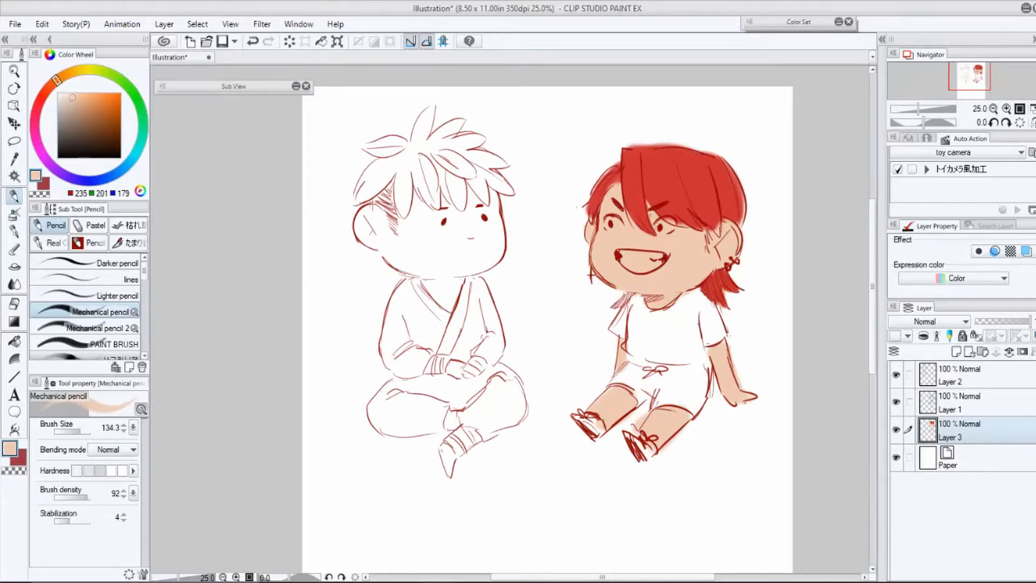
alt+click(711, 210)
drag(719, 220, 718, 238)
mouse_move(741, 222)
mouse_down()
mouse_move(731, 167)
mouse_move(750, 217)
mouse_up()
drag(628, 142, 686, 140)
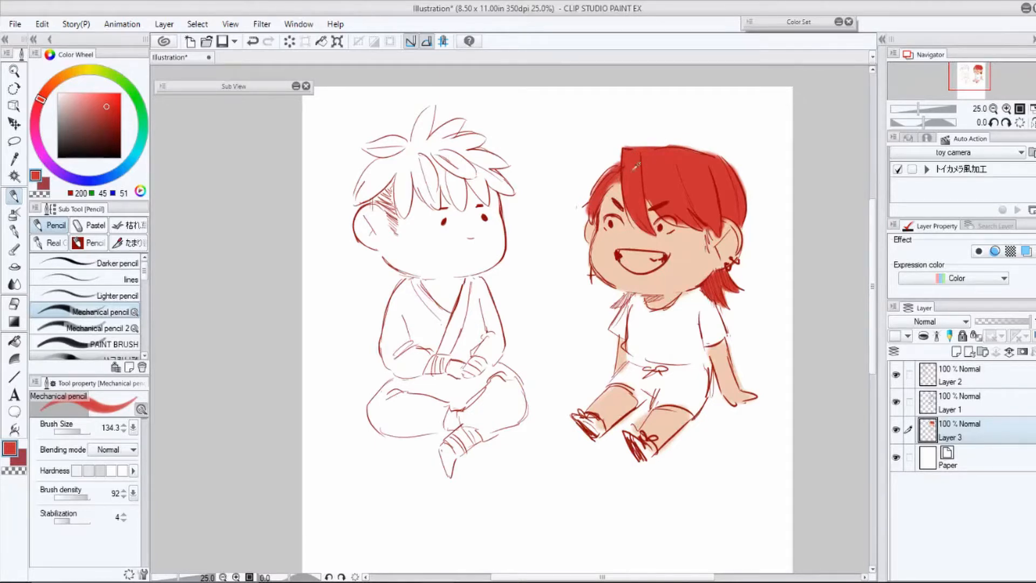
mouse_move(617, 182)
mouse_down()
mouse_move(601, 203)
mouse_move(595, 188)
mouse_move(591, 225)
mouse_up()
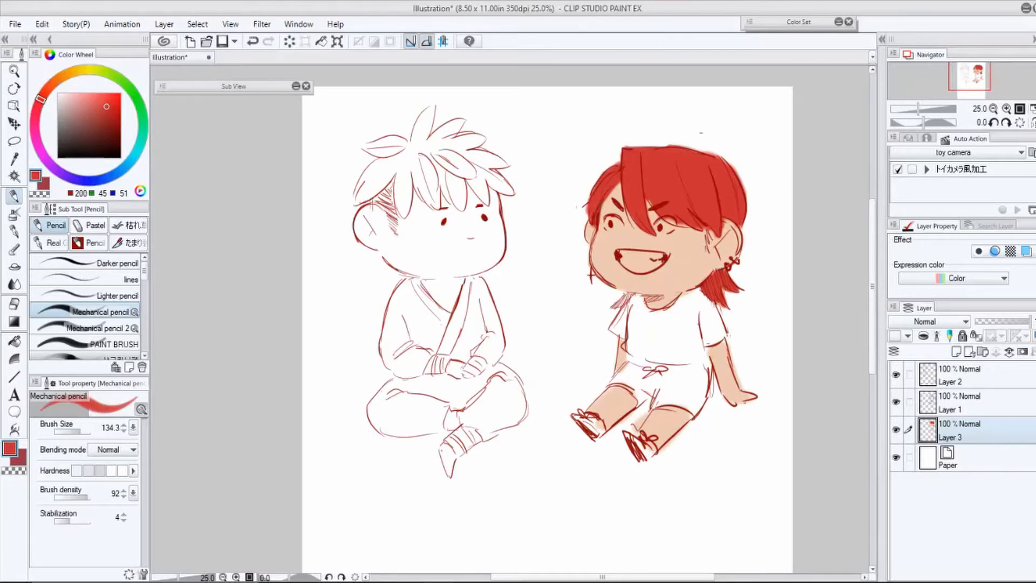
drag(668, 227, 690, 222)
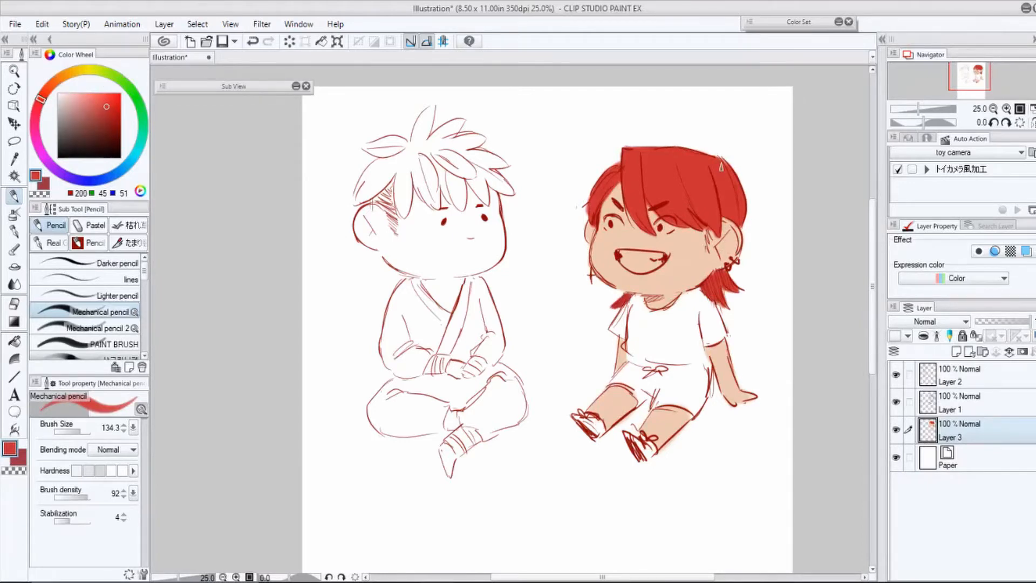
Fill the right figure's T-shirt with a near-black brown (RGB 50, 29, 30).
click(83, 145)
mouse_move(632, 297)
mouse_down()
mouse_move(615, 330)
mouse_move(642, 343)
mouse_move(621, 324)
mouse_move(634, 300)
mouse_move(643, 337)
mouse_move(639, 298)
mouse_up()
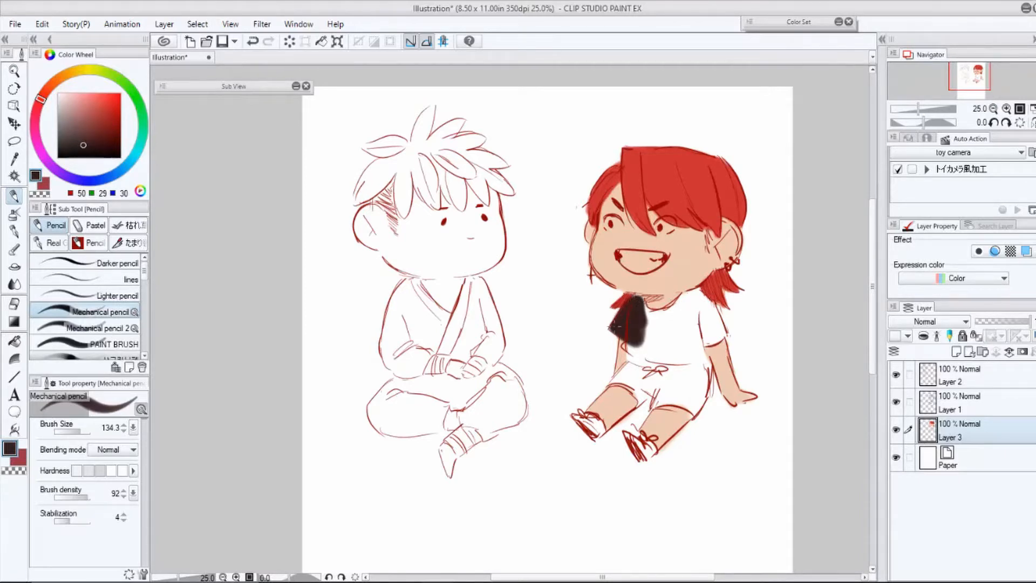
mouse_move(609, 332)
mouse_down()
mouse_move(638, 323)
mouse_move(635, 298)
mouse_move(648, 316)
mouse_move(640, 311)
mouse_move(693, 295)
mouse_move(718, 337)
mouse_move(701, 308)
mouse_move(717, 330)
mouse_up()
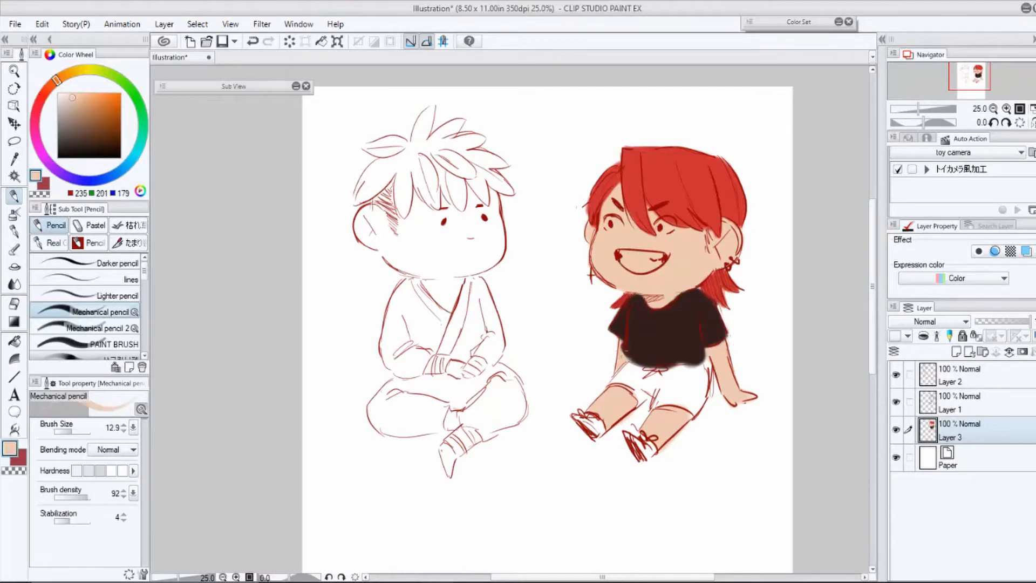
Clean up the T-shirt's hem, shoulder and neighbouring arm and hair edges with sampled colours and a 12.9 brush.
drag(624, 348, 625, 357)
alt+click(682, 348)
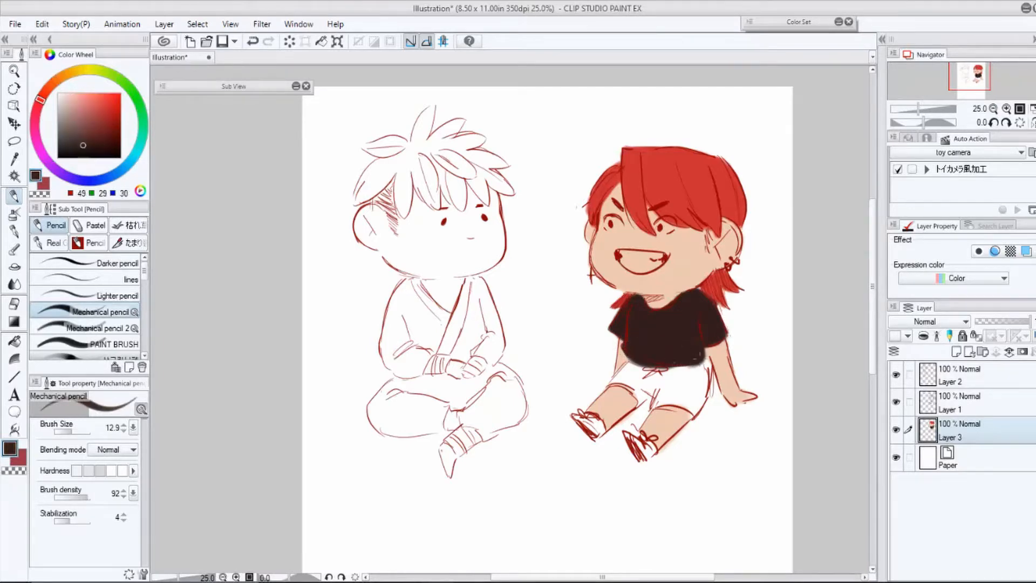
mouse_move(701, 351)
mouse_down()
mouse_move(703, 365)
mouse_move(698, 350)
mouse_up()
alt+click(716, 354)
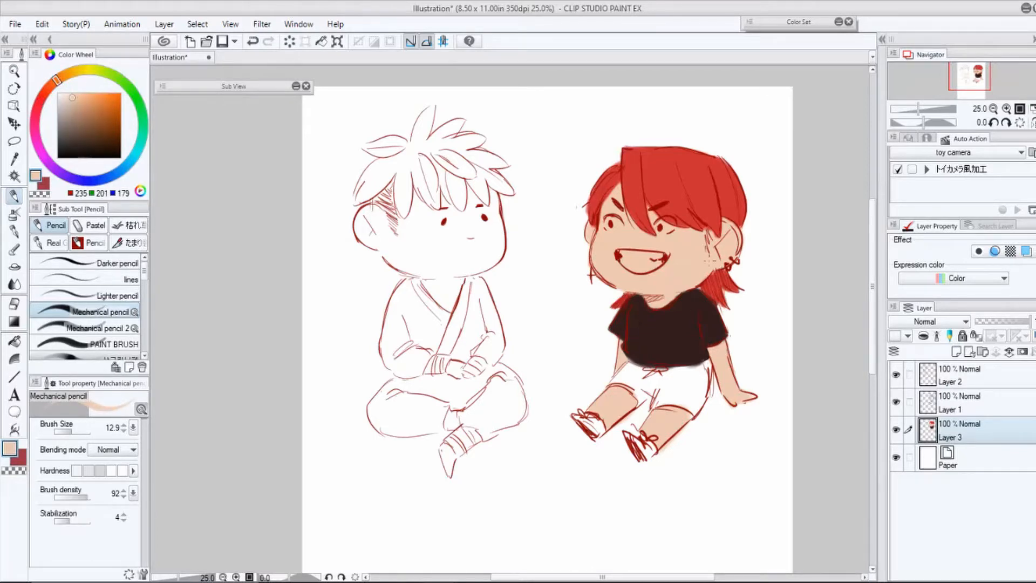
alt+click(697, 295)
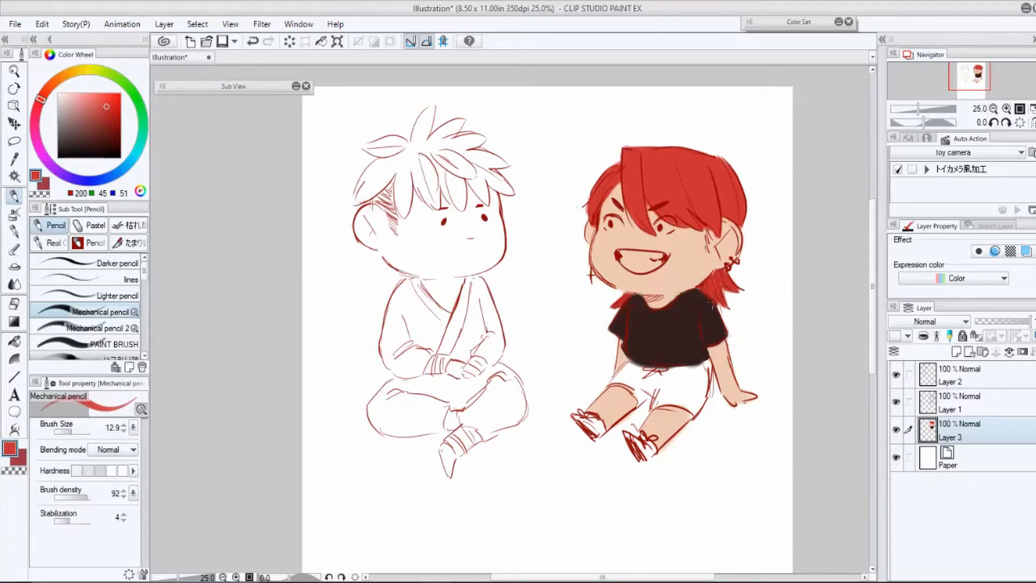
alt+click(699, 297)
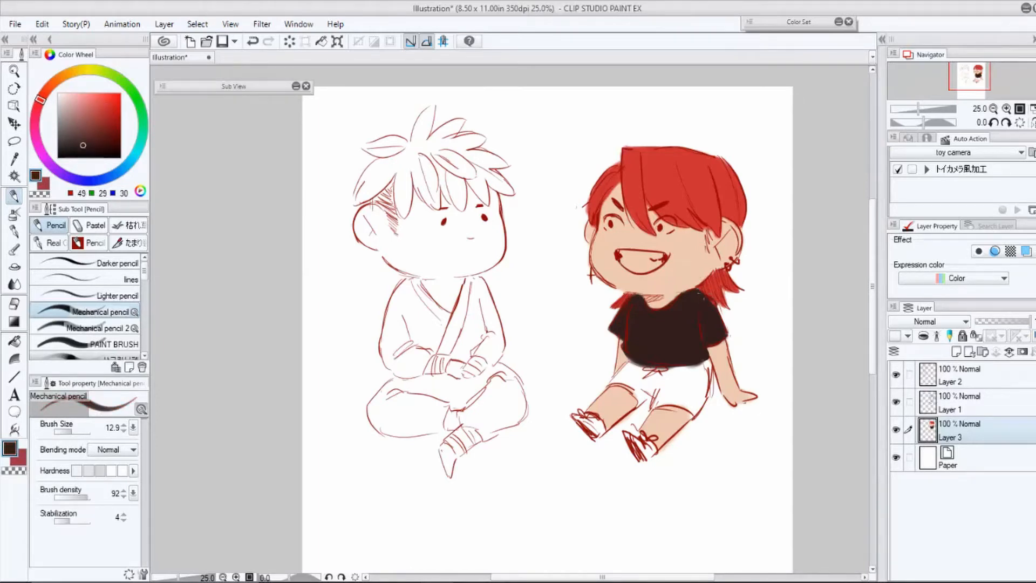
alt+click(701, 200)
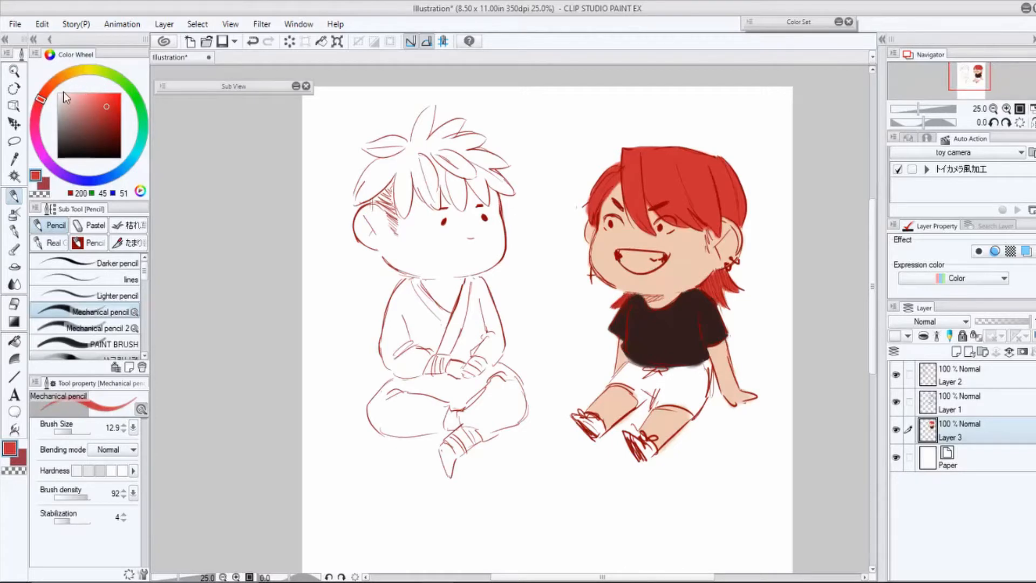
Mix a light grey (RGB 229, 225, 225), set the brush size to 112.2 and fill the right figure's shorts.
click(72, 107)
drag(72, 107, 55, 101)
click(97, 181)
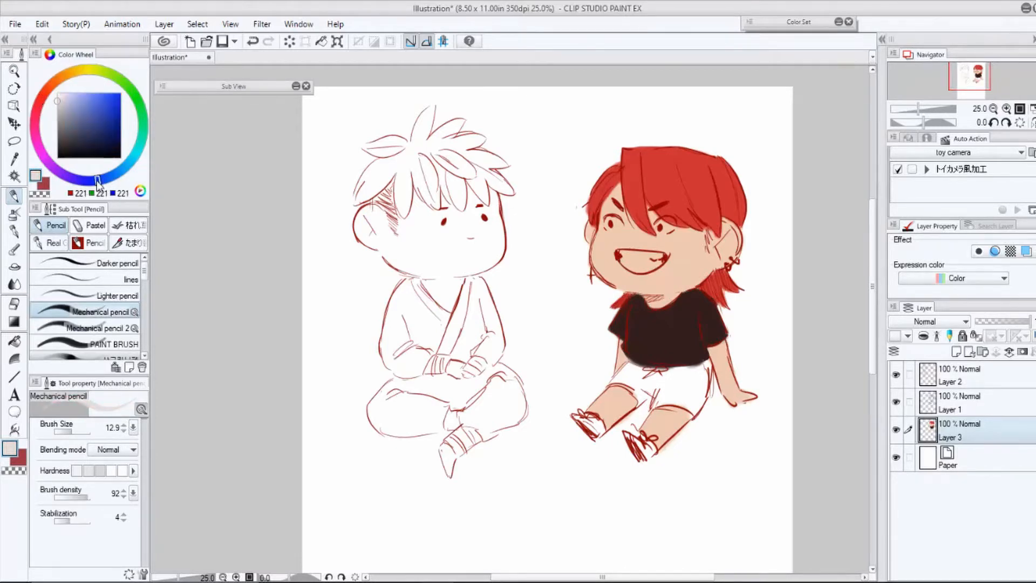
click(41, 98)
click(58, 99)
drag(71, 431, 80, 430)
mouse_move(646, 396)
mouse_down()
mouse_move(634, 383)
mouse_move(657, 381)
mouse_move(663, 402)
mouse_up()
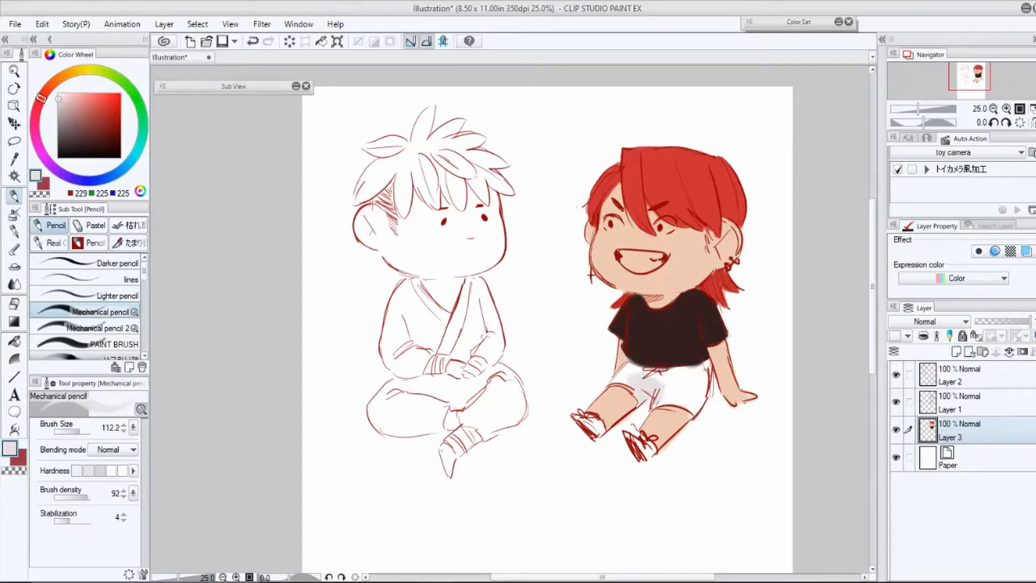
mouse_move(705, 371)
mouse_down()
mouse_move(680, 373)
mouse_move(702, 389)
mouse_move(667, 380)
mouse_move(701, 375)
mouse_move(695, 409)
mouse_up()
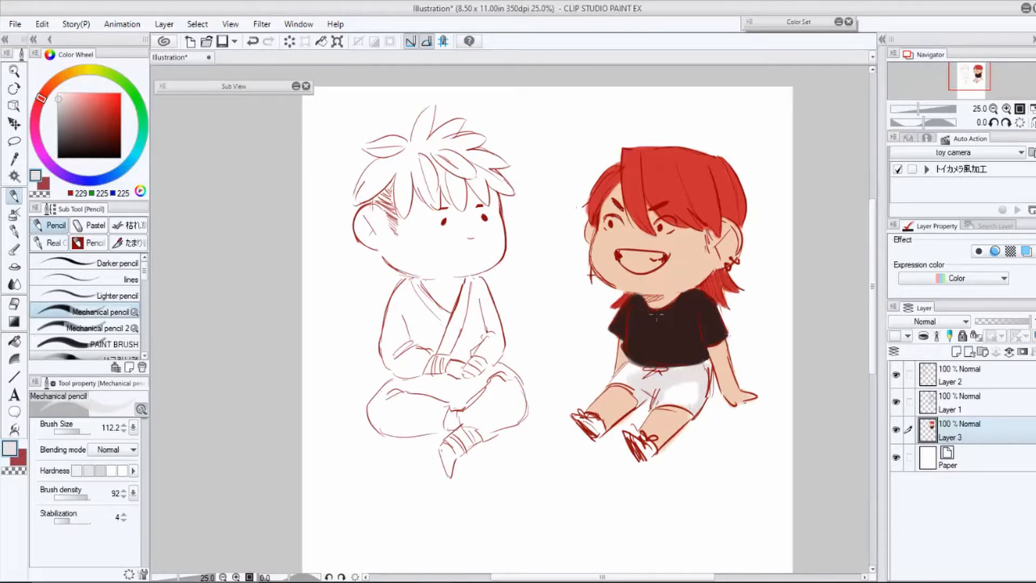
Tidy the shorts' leg edges with sampled skin tone and grey, and brighten the fabric with white.
alt+click(685, 399)
mouse_move(687, 398)
mouse_down()
mouse_move(699, 372)
mouse_move(686, 421)
mouse_up()
alt+click(699, 393)
alt+click(681, 420)
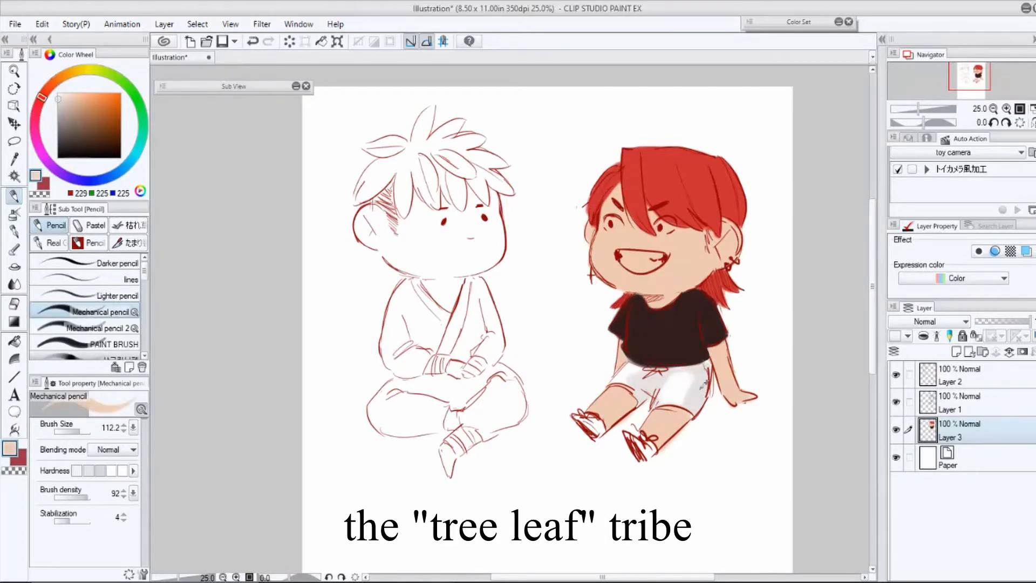
alt+click(693, 400)
alt+click(627, 373)
drag(631, 379, 638, 385)
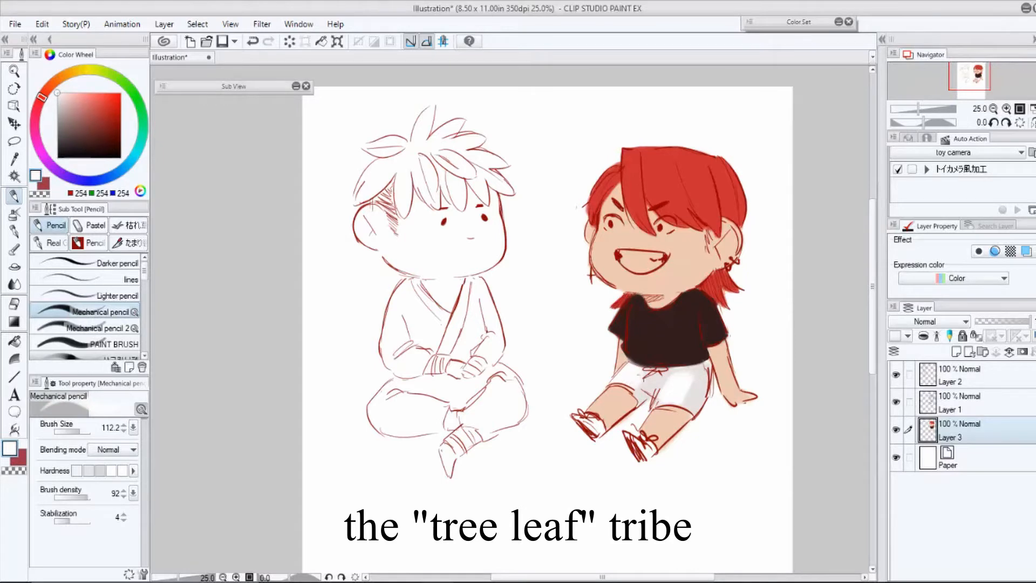
alt+click(666, 385)
alt+click(676, 386)
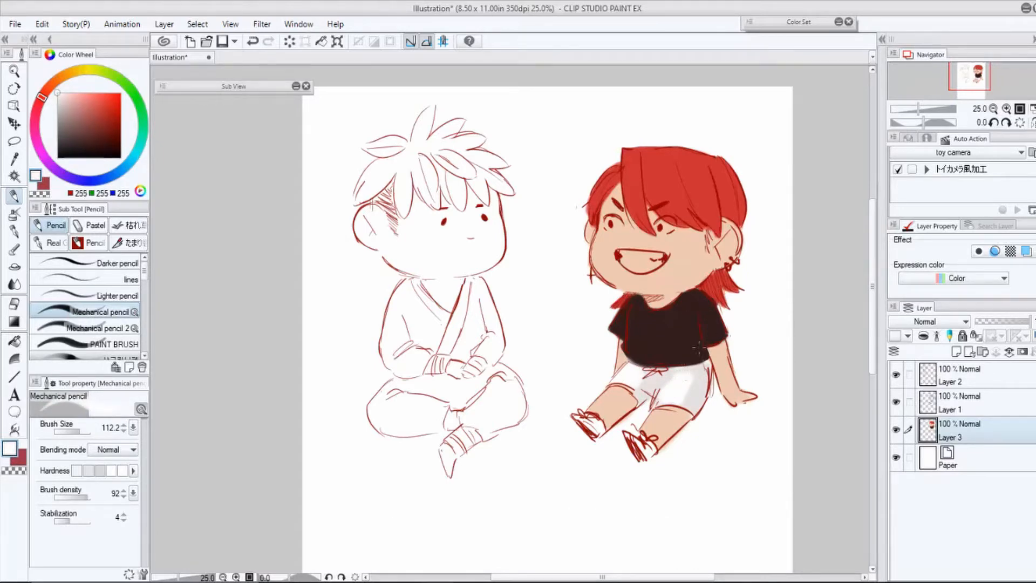
Fill both of the right figure's shoes with the near-black sampled from the T-shirt.
alt+click(658, 345)
drag(576, 416, 599, 434)
drag(628, 436, 650, 454)
Paint the right figure's eye whites and teeth white, using sampled skin tone to tidy around the eyes.
alt+click(677, 386)
drag(605, 220, 619, 226)
drag(657, 224, 671, 228)
alt+click(604, 236)
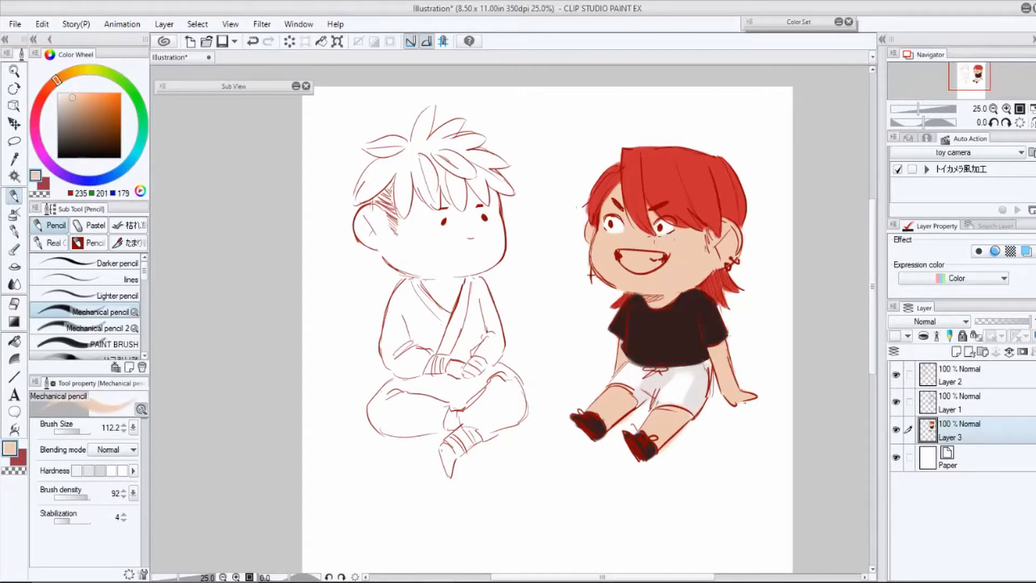
alt+click(668, 229)
mouse_move(624, 255)
mouse_down()
mouse_move(657, 268)
mouse_move(653, 254)
mouse_up()
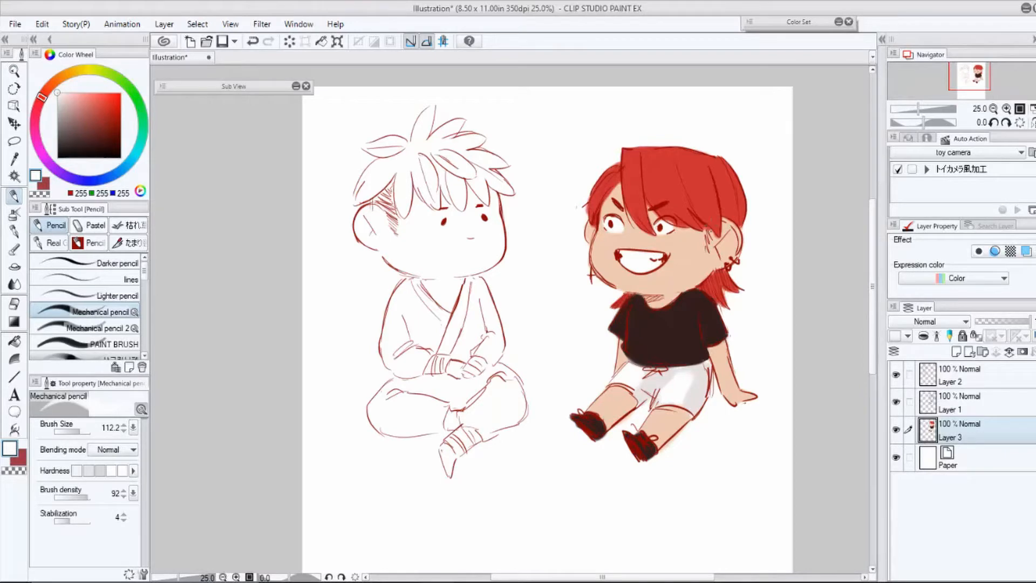
Flip the canvas view horizontally and fill the uncoloured figure's face, ear and neck with reddish brown (RGB 195, 123, 115).
click(1033, 123)
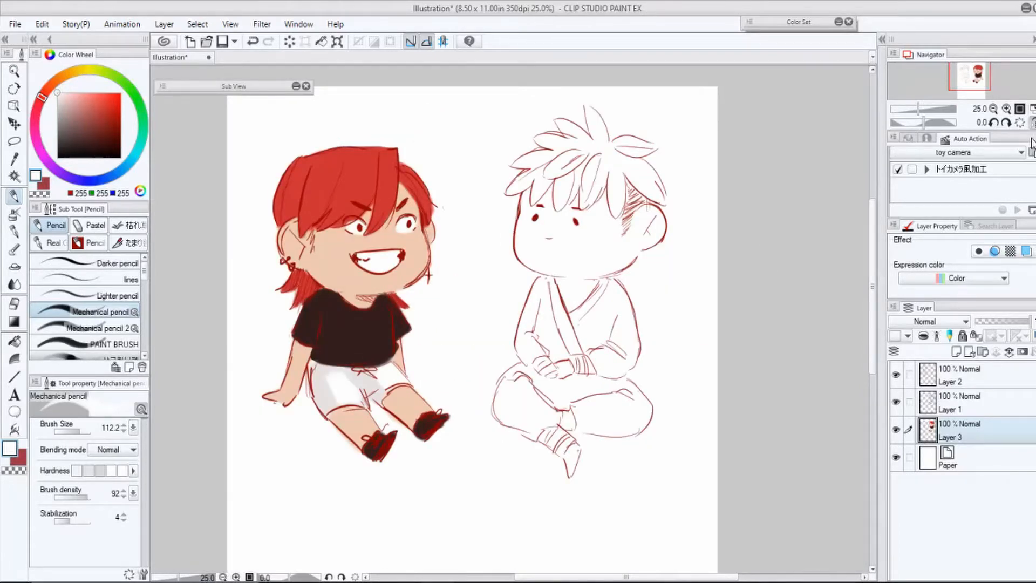
scroll(473, 323, up, 1)
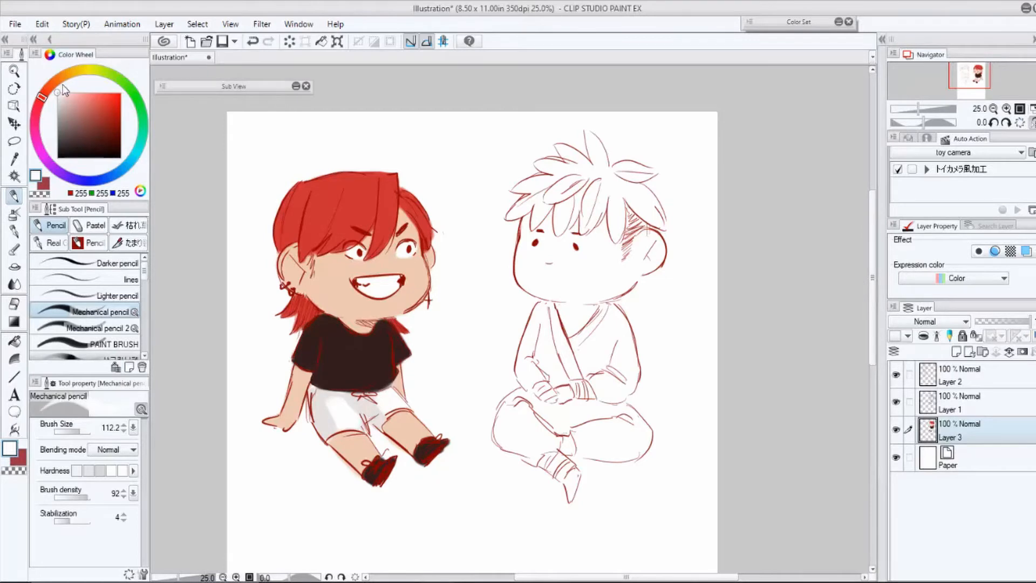
click(40, 102)
click(74, 102)
click(44, 92)
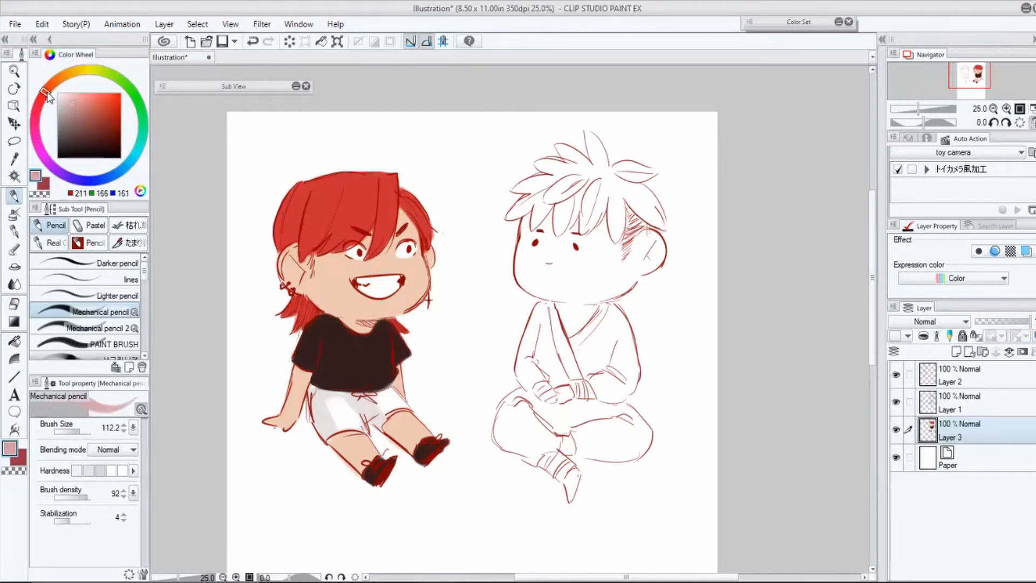
drag(84, 99, 83, 108)
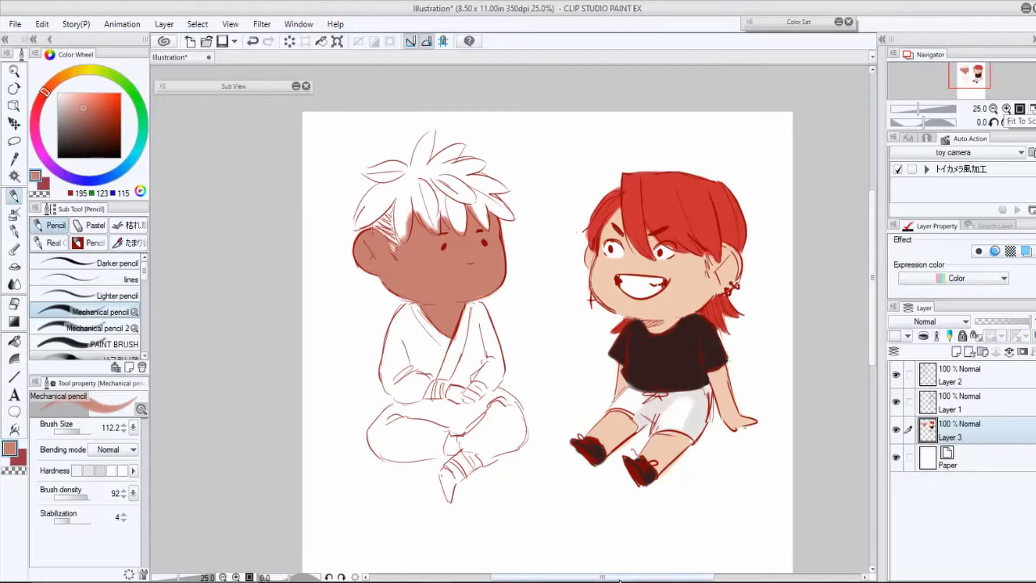
Mix a medium green (RGB 107, 200, 120) and fill the left figure's hair strands above and beside the ear.
drag(619, 580, 589, 564)
click(79, 69)
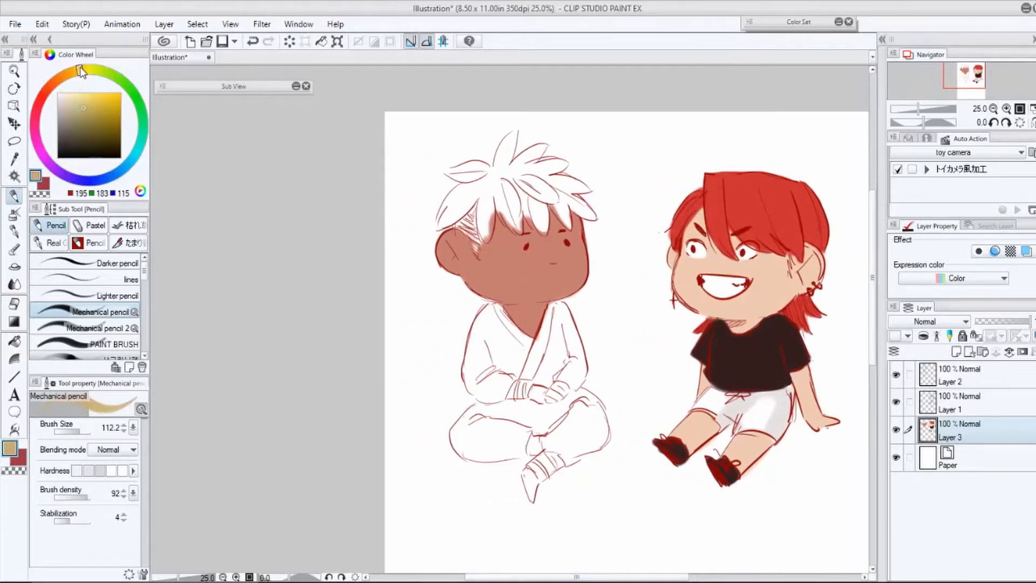
click(143, 125)
drag(145, 125, 138, 98)
click(81, 114)
drag(81, 113, 78, 110)
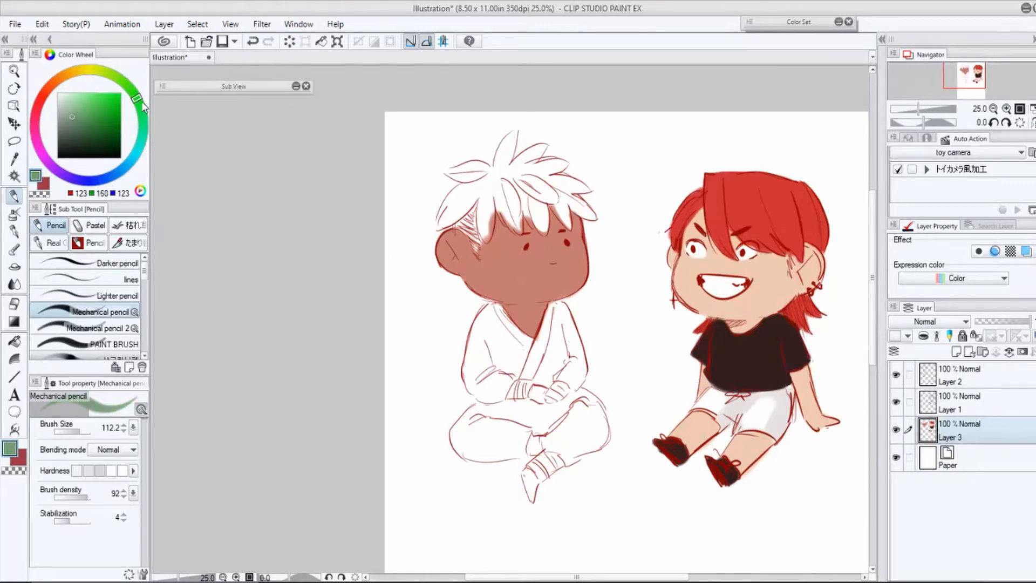
drag(143, 111, 97, 119)
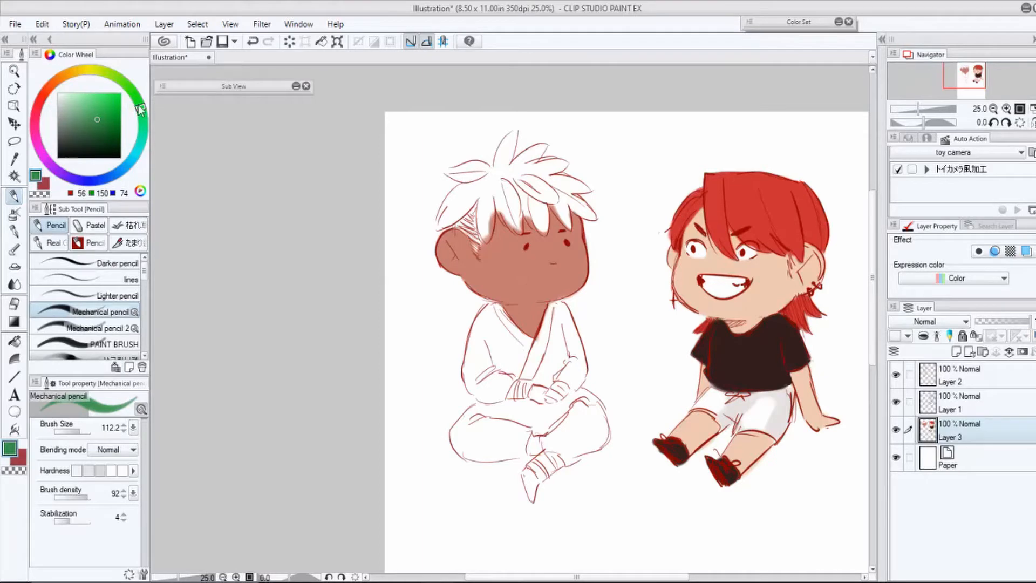
drag(141, 107, 90, 103)
click(86, 107)
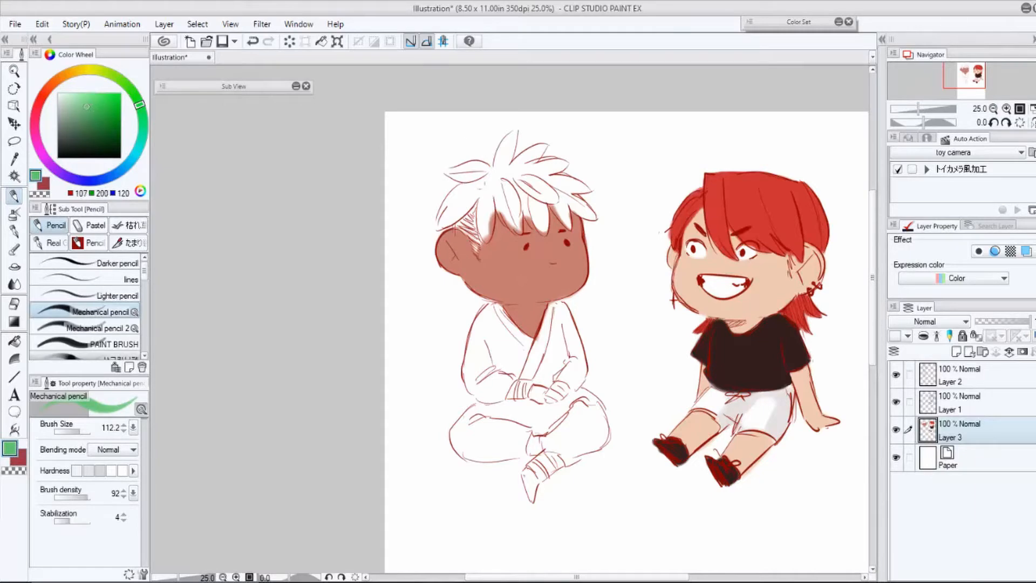
mouse_move(485, 185)
mouse_down()
mouse_move(485, 235)
mouse_move(475, 218)
mouse_move(475, 248)
mouse_move(459, 236)
mouse_up()
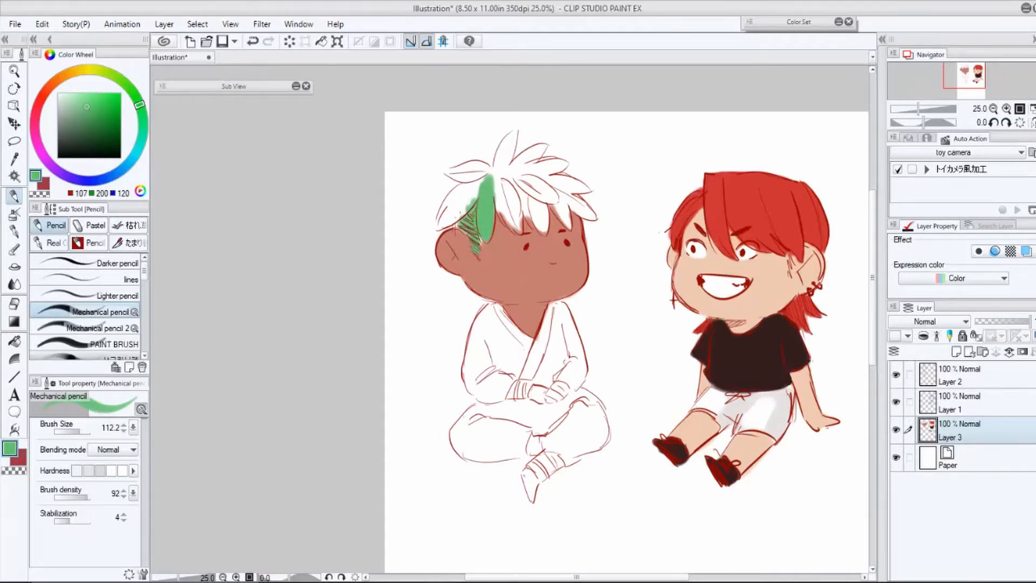
drag(469, 196, 440, 230)
drag(483, 179, 467, 206)
drag(458, 219, 445, 228)
Fill the left figure's remaining crown and fringe strands with the same green.
mouse_move(471, 181)
mouse_down()
mouse_move(437, 223)
mouse_move(450, 208)
mouse_move(446, 174)
mouse_move(502, 179)
mouse_move(497, 218)
mouse_up()
drag(518, 182, 504, 227)
drag(493, 166, 527, 210)
mouse_move(527, 175)
mouse_down()
mouse_move(537, 232)
mouse_move(518, 161)
mouse_move(499, 145)
mouse_move(513, 132)
mouse_move(517, 161)
mouse_move(502, 141)
mouse_move(546, 147)
mouse_move(558, 180)
mouse_move(567, 174)
mouse_move(568, 227)
mouse_up()
mouse_move(556, 181)
mouse_down()
mouse_move(592, 222)
mouse_move(587, 205)
mouse_up()
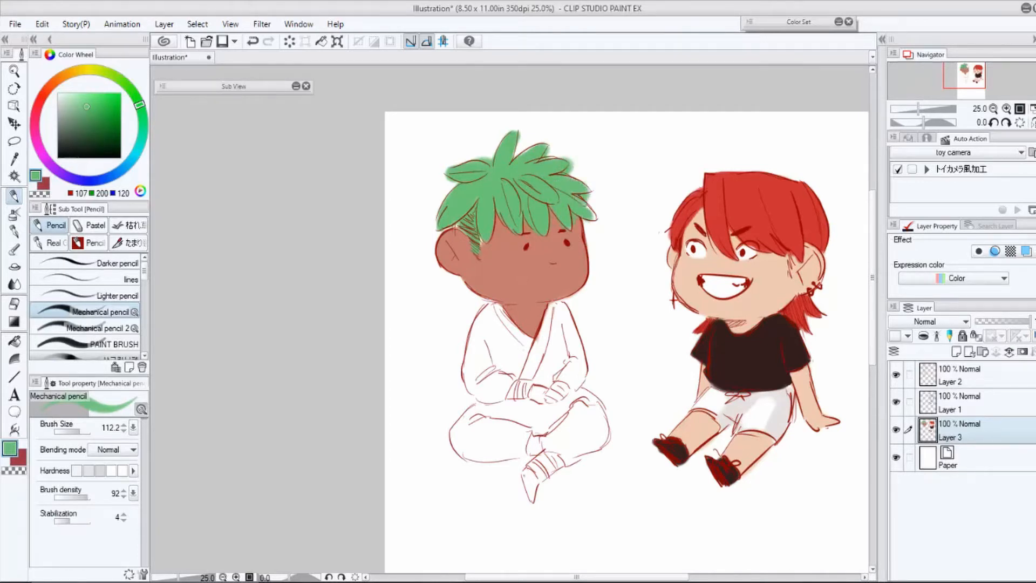
Shade the left figure's hair at the crown, between the leaf-like strands and beside the ear with darker green (RGB 57, 146, 76).
click(140, 109)
click(95, 121)
mouse_move(493, 175)
mouse_down()
mouse_move(480, 190)
mouse_move(503, 217)
mouse_up()
mouse_move(509, 179)
mouse_down()
mouse_move(540, 200)
mouse_move(583, 193)
mouse_move(541, 159)
mouse_up()
drag(482, 181, 451, 188)
mouse_move(480, 184)
mouse_down()
mouse_move(471, 204)
mouse_move(533, 227)
mouse_up()
mouse_move(470, 214)
mouse_down()
mouse_move(457, 230)
mouse_move(475, 205)
mouse_move(466, 235)
mouse_move(477, 257)
mouse_up()
drag(479, 247, 481, 259)
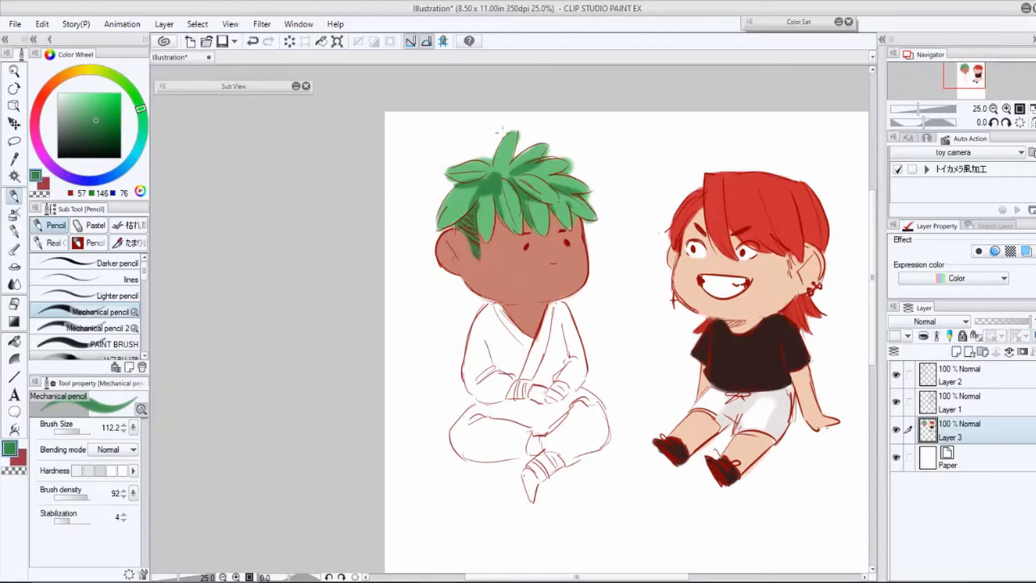
Try bright yellow-green highlights (RGB 120, 237, 76) on the tips of the left figure's hair strands.
alt+click(485, 213)
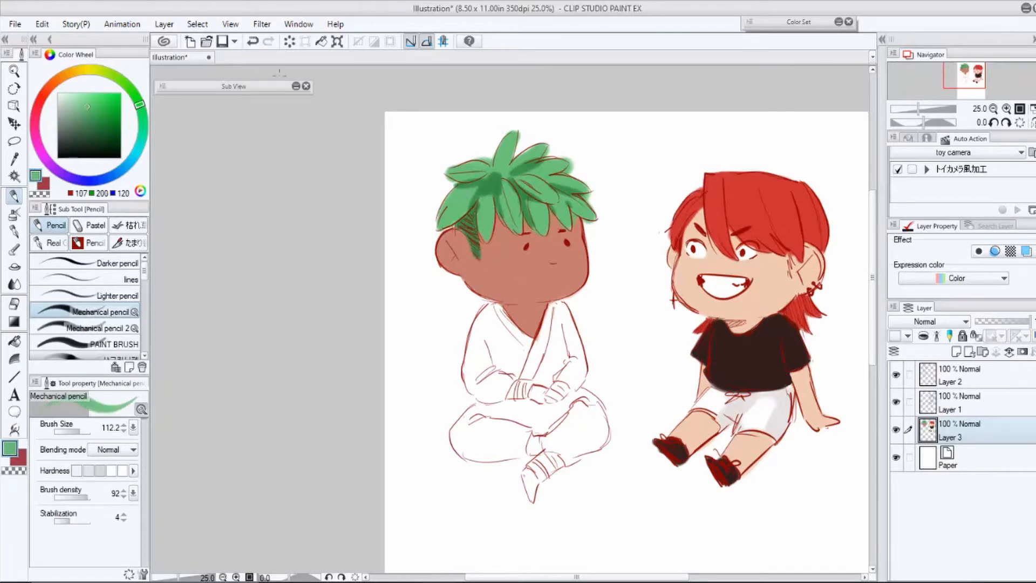
click(54, 81)
click(96, 99)
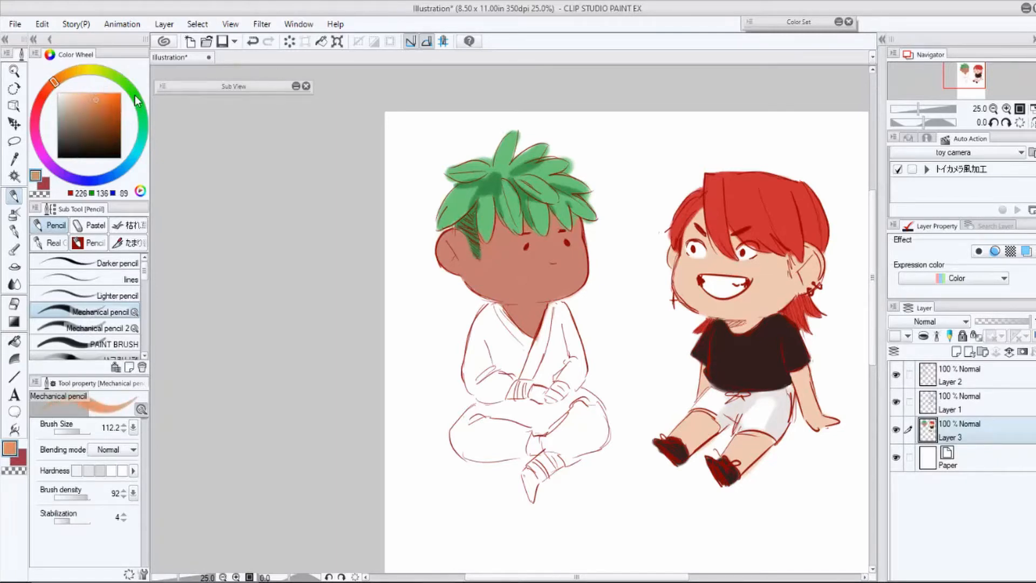
mouse_move(137, 101)
mouse_down()
mouse_move(143, 119)
mouse_move(129, 89)
mouse_up()
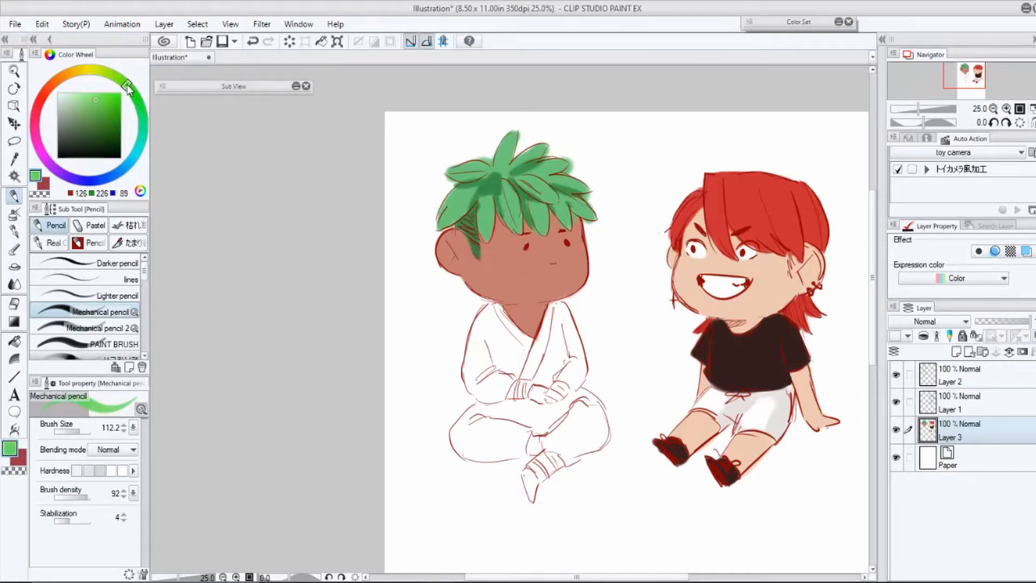
click(92, 107)
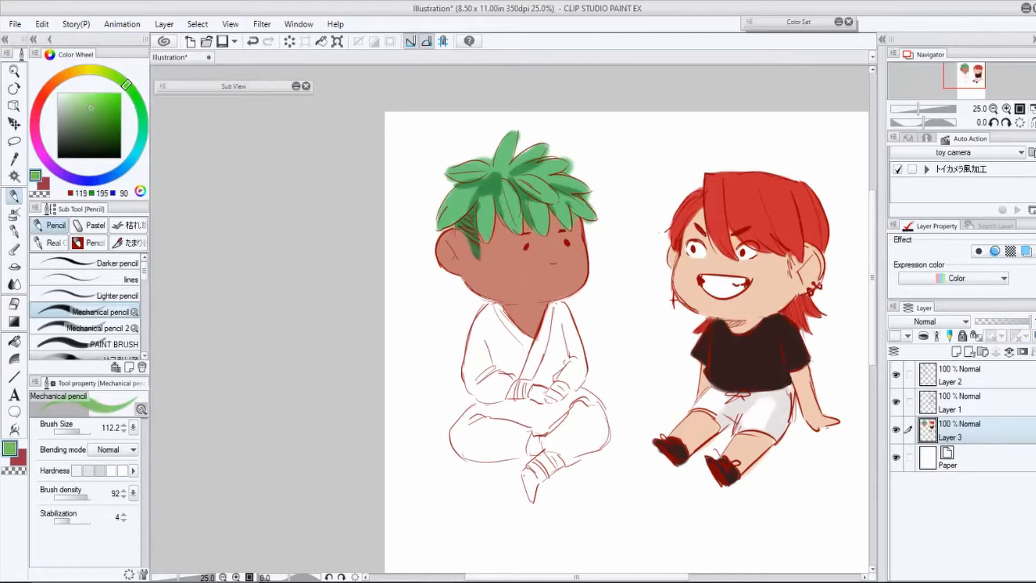
drag(105, 99, 101, 98)
drag(446, 214, 440, 226)
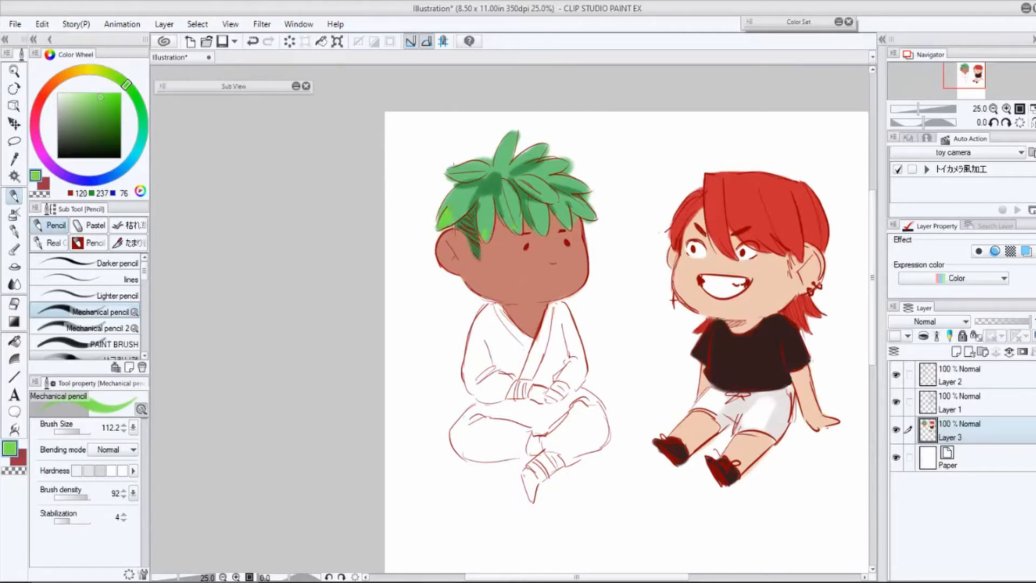
drag(451, 170, 457, 172)
drag(517, 135, 512, 145)
drag(546, 147, 539, 155)
drag(569, 162, 561, 168)
Paint over the bright highlights on the hair tips with the base green (RGB 107, 200, 120).
alt+click(449, 209)
drag(449, 207, 445, 216)
drag(486, 219, 486, 236)
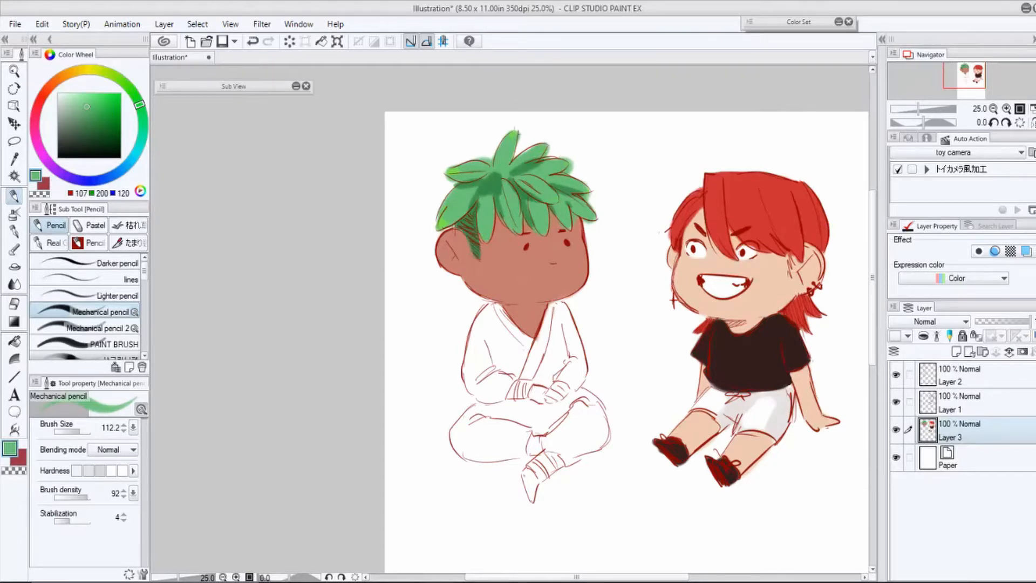
drag(446, 218, 440, 227)
drag(449, 172, 460, 169)
Add blush spots to both of the left figure's cheeks in darker reddish brown (RGB 163, 69, 57).
alt+click(471, 274)
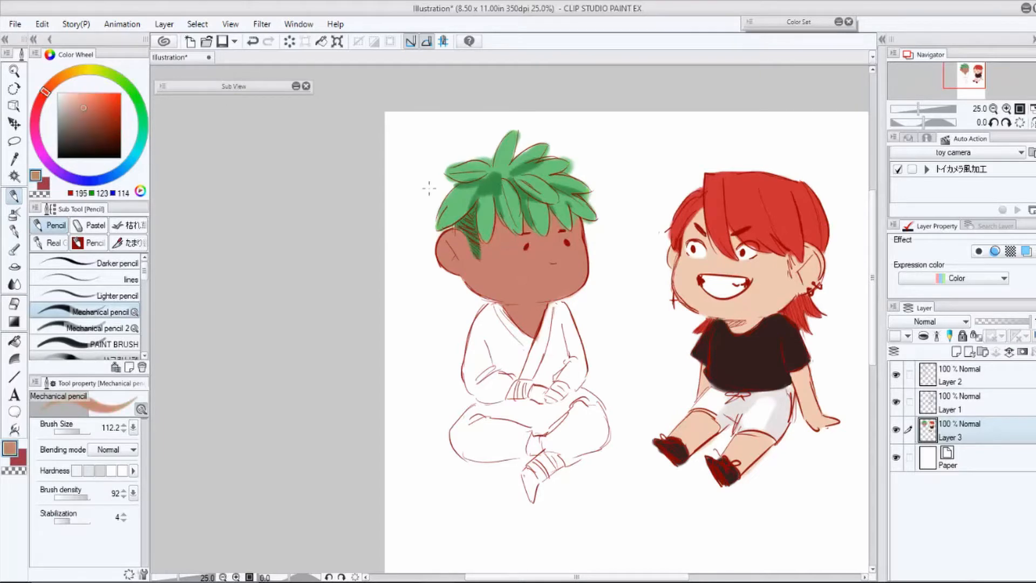
click(98, 116)
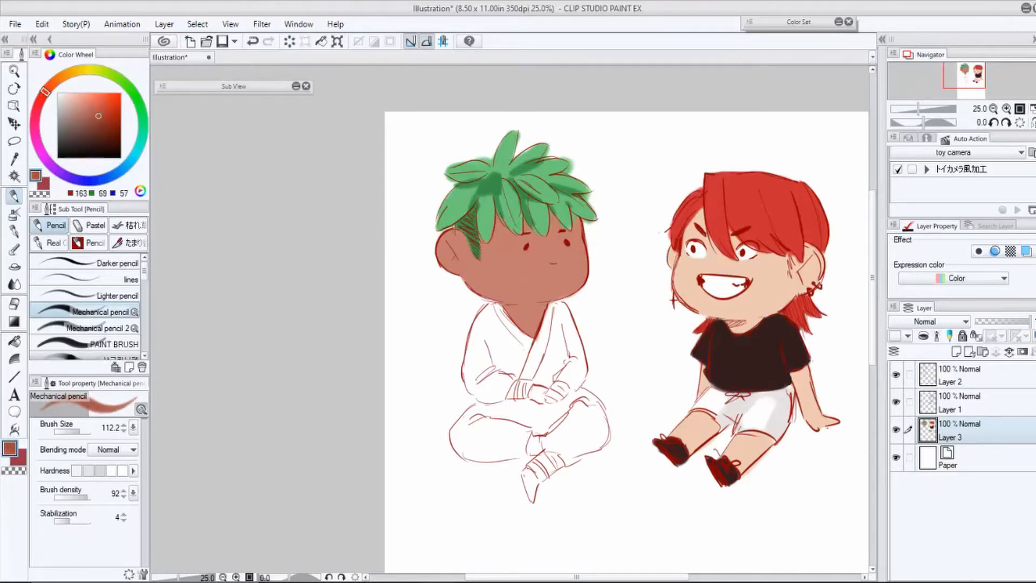
drag(507, 257, 579, 253)
Mix a soft pink (RGB 221, 151, 135) and add blush spots to both of the red-haired figure's cheeks.
alt+click(776, 273)
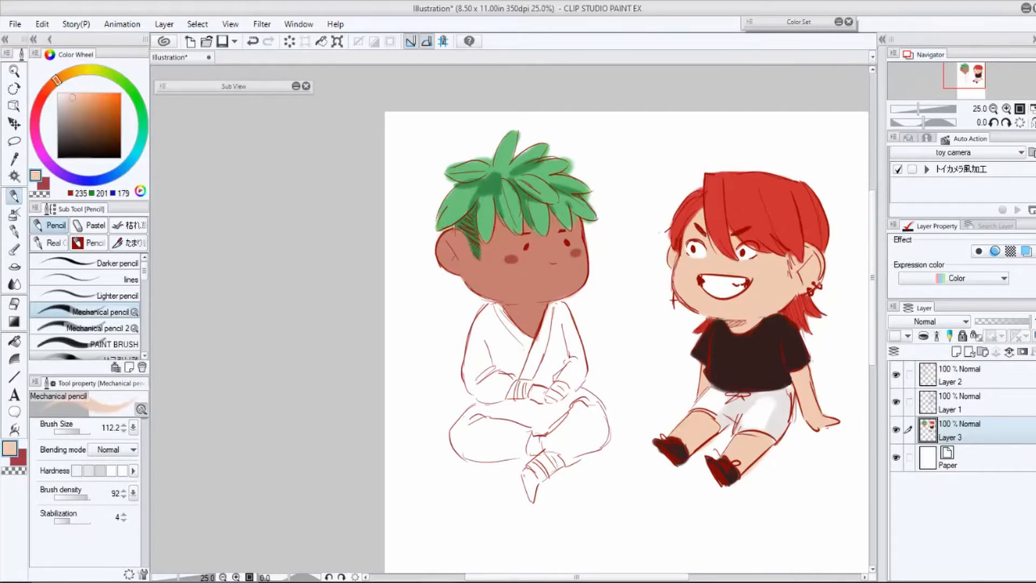
click(52, 83)
click(81, 99)
click(48, 88)
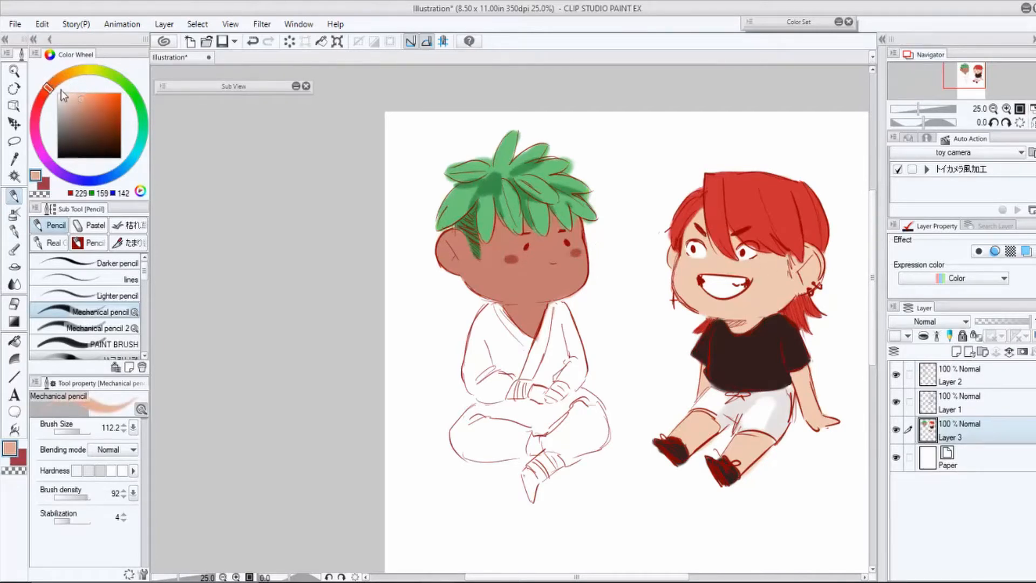
click(81, 101)
drag(681, 262, 692, 264)
drag(757, 262, 769, 265)
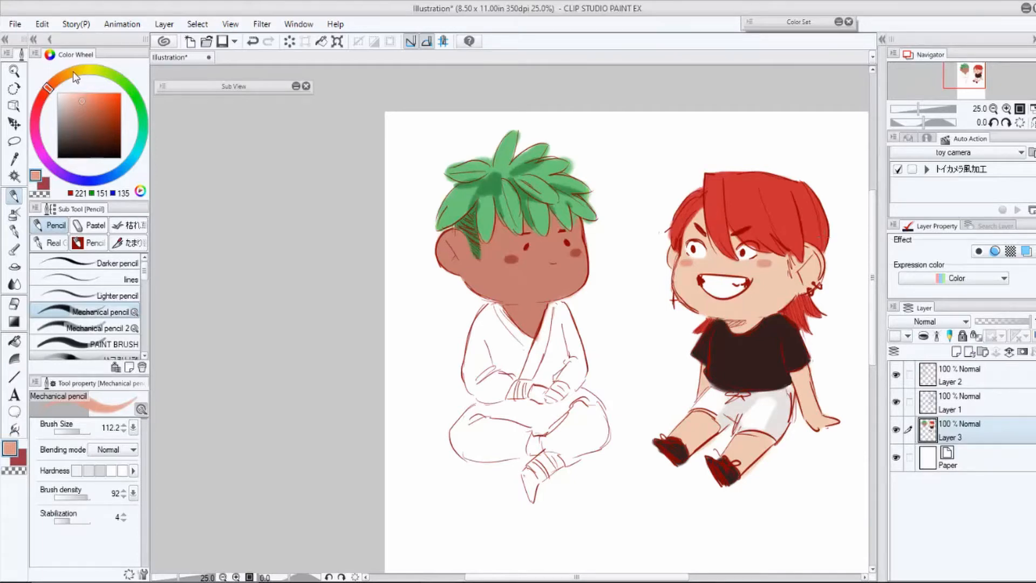
Mix an orange (RGB 234, 144, 77) and fill the left figure's robe, sleeves, trousers and ankle cuff.
mouse_move(64, 77)
mouse_down()
mouse_move(78, 80)
mouse_move(57, 80)
mouse_up()
click(103, 108)
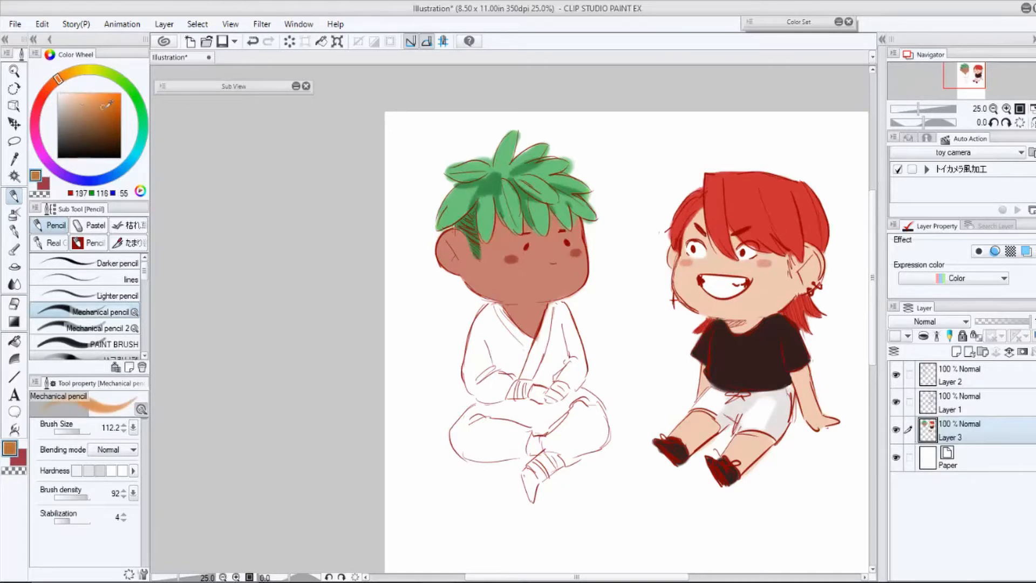
drag(107, 103, 93, 85)
mouse_move(549, 312)
mouse_down()
mouse_move(522, 377)
mouse_move(544, 381)
mouse_move(561, 358)
mouse_move(567, 330)
mouse_move(551, 304)
mouse_move(572, 351)
mouse_move(571, 317)
mouse_move(582, 364)
mouse_move(565, 381)
mouse_move(583, 381)
mouse_up()
mouse_move(488, 309)
mouse_down()
mouse_move(470, 377)
mouse_move(480, 318)
mouse_move(491, 310)
mouse_move(512, 378)
mouse_up()
mouse_move(485, 351)
mouse_down()
mouse_move(534, 404)
mouse_move(558, 383)
mouse_move(564, 399)
mouse_move(572, 393)
mouse_move(599, 439)
mouse_up()
drag(583, 391, 582, 365)
mouse_move(485, 411)
mouse_down()
mouse_move(453, 440)
mouse_move(480, 453)
mouse_move(521, 416)
mouse_move(518, 432)
mouse_move(456, 448)
mouse_move(511, 450)
mouse_move(474, 457)
mouse_move(537, 442)
mouse_move(553, 453)
mouse_move(512, 415)
mouse_move(556, 426)
mouse_up()
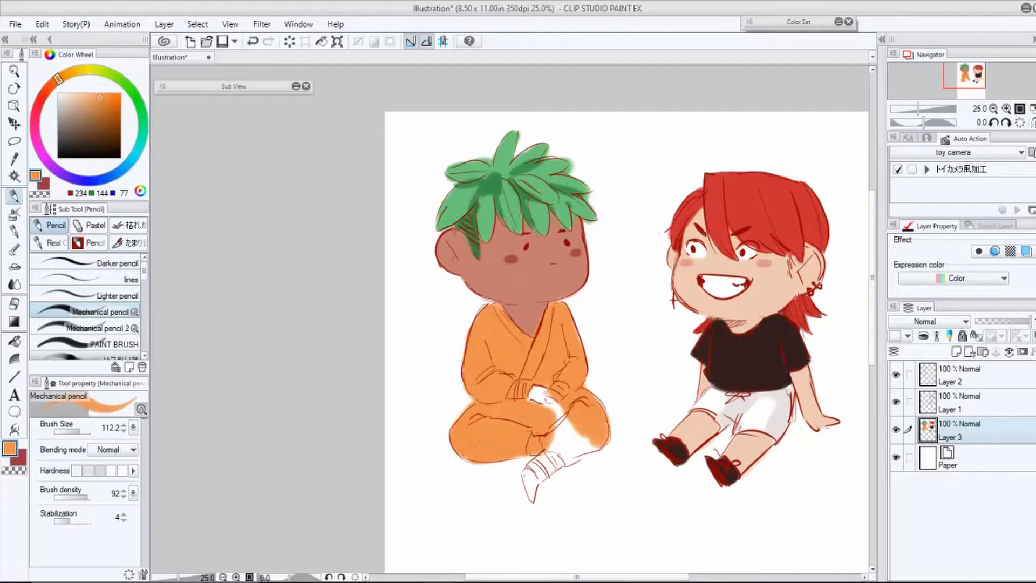
drag(457, 456, 472, 460)
mouse_move(555, 431)
mouse_down()
mouse_move(562, 410)
mouse_move(551, 446)
mouse_move(571, 458)
mouse_move(588, 444)
mouse_move(558, 430)
mouse_move(606, 442)
mouse_move(531, 467)
mouse_move(561, 462)
mouse_move(511, 451)
mouse_up()
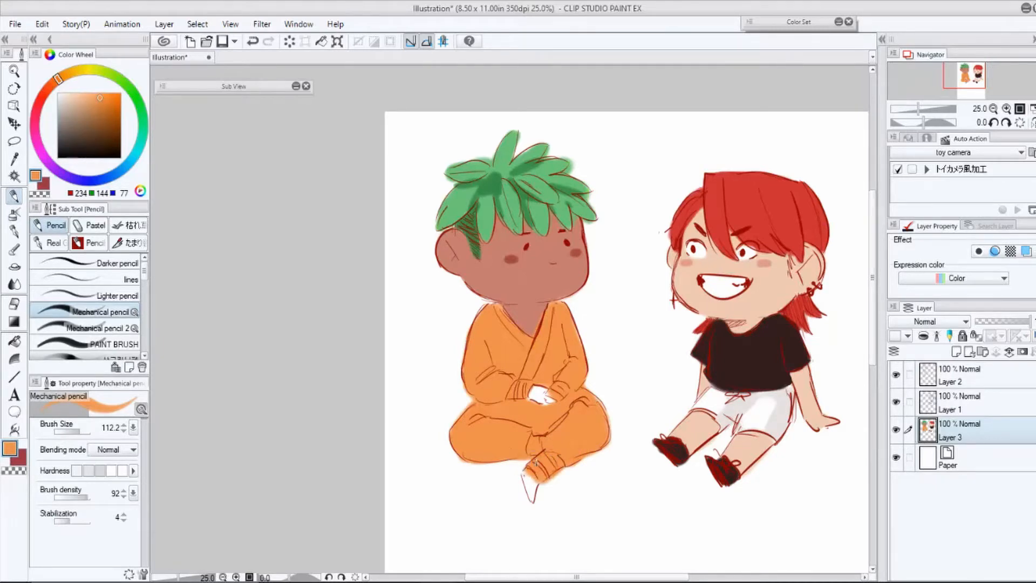
Erase the stray orange at the left figure's foot and fill the hands with the reddish-brown skin colour.
key(c)
drag(525, 477, 540, 484)
alt+click(526, 318)
drag(534, 391, 551, 403)
mouse_move(45, 92)
mouse_down()
mouse_move(58, 80)
mouse_move(47, 90)
mouse_up()
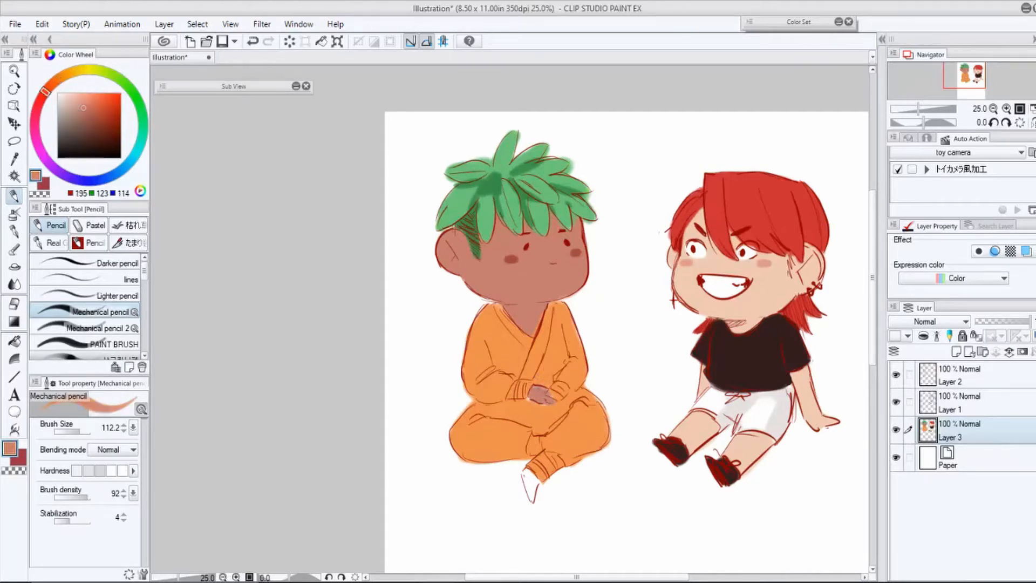
Clean up the orange robe around the hands, collar and sleeve edge with colours picked from the figure.
alt+click(526, 406)
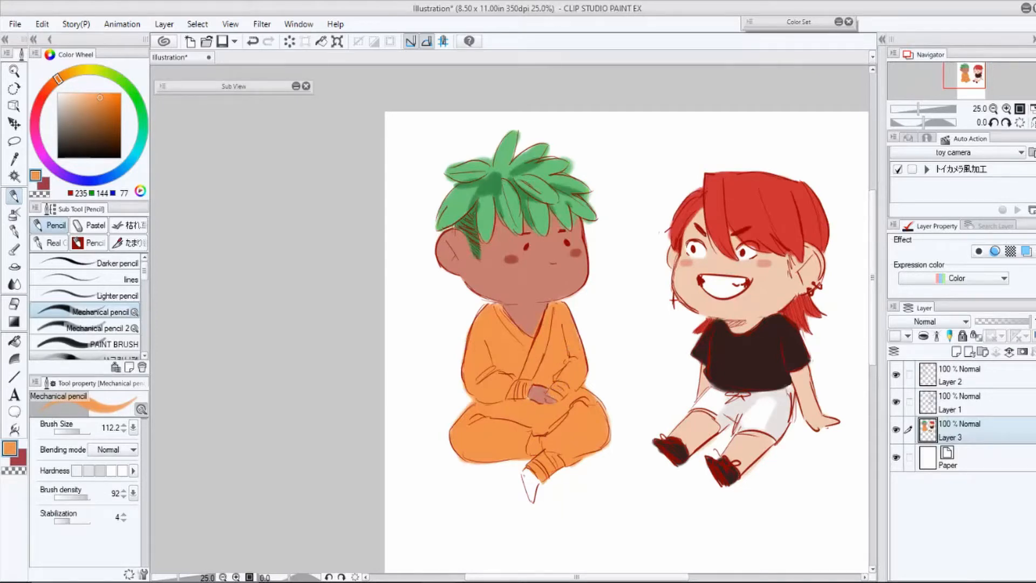
alt+click(528, 313)
alt+click(547, 361)
key(c)
key(c)
mouse_move(462, 388)
mouse_down()
mouse_move(470, 414)
mouse_move(477, 387)
mouse_up()
Fill the left figure's shoe with the other figure's shirt black and the instep with the light grey of the shorts.
alt+click(754, 351)
mouse_move(526, 473)
mouse_down()
mouse_move(536, 499)
mouse_move(537, 475)
mouse_move(532, 500)
mouse_up()
alt+click(769, 418)
alt+click(530, 493)
alt+click(573, 275)
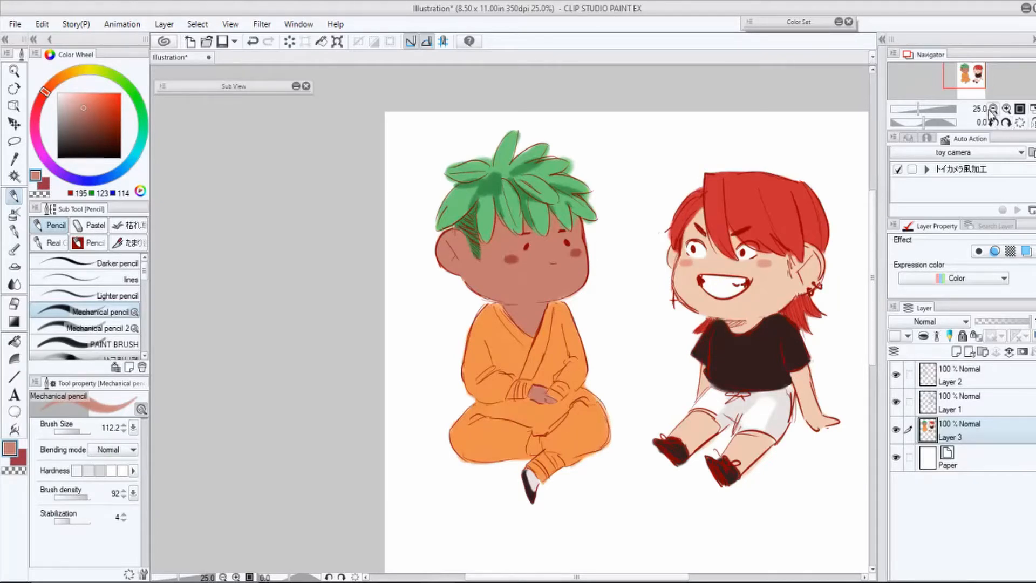
Add a new layer above the line art and set the pencil to dark red (RGB 126, 14, 0) at size 7.5.
click(983, 373)
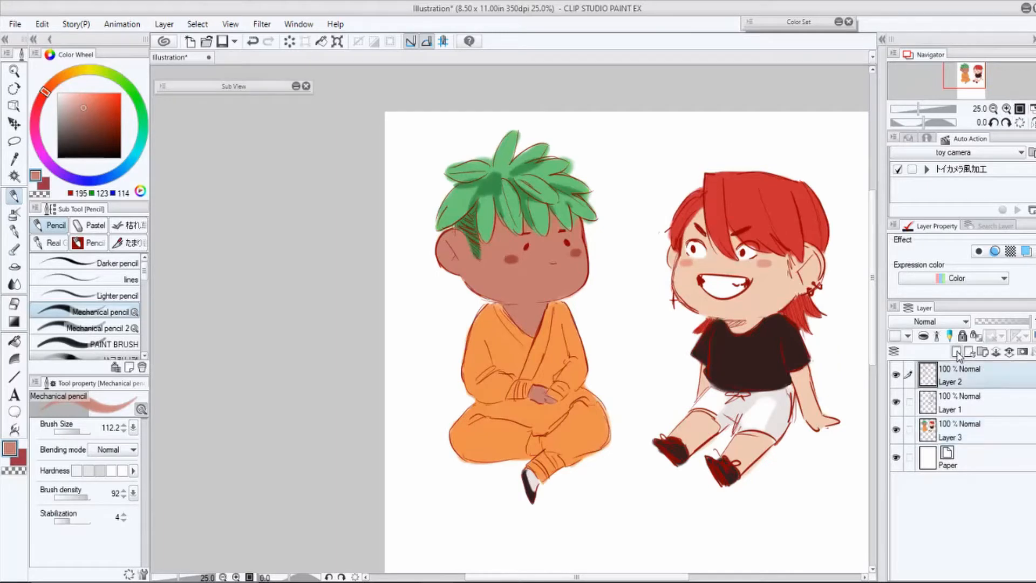
click(957, 352)
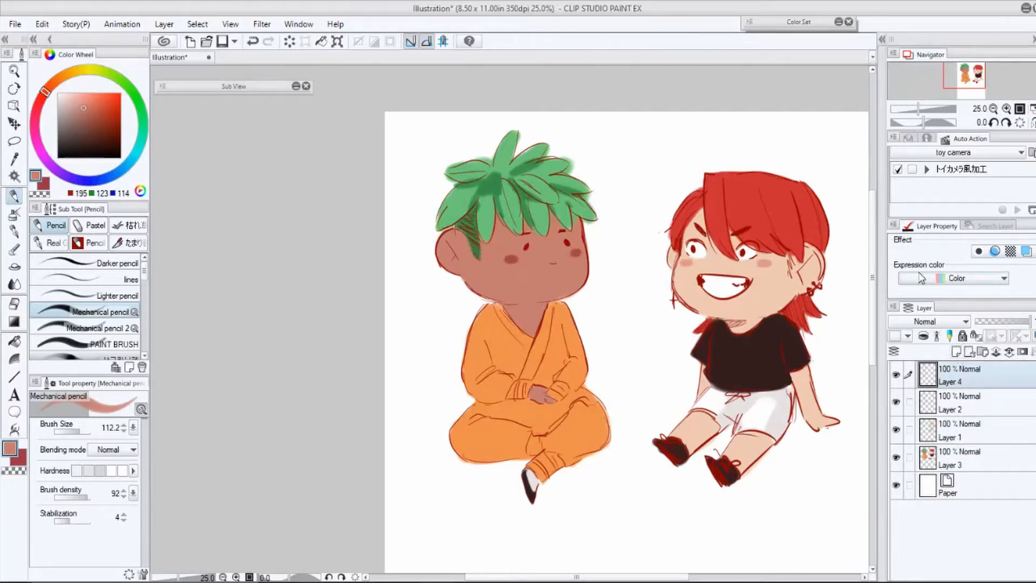
mouse_move(81, 92)
mouse_down()
mouse_move(67, 72)
mouse_move(62, 90)
mouse_up()
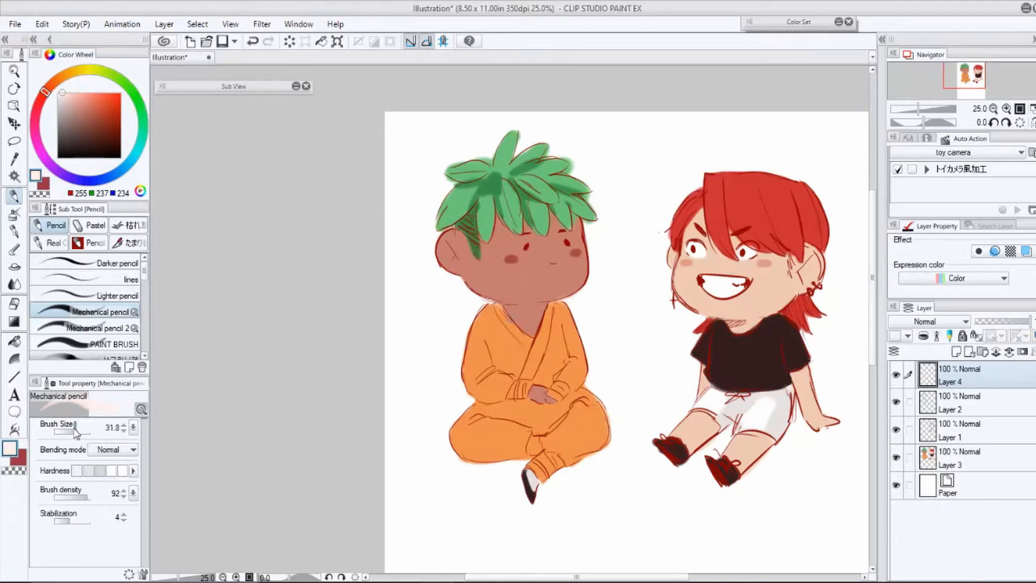
drag(80, 431, 74, 428)
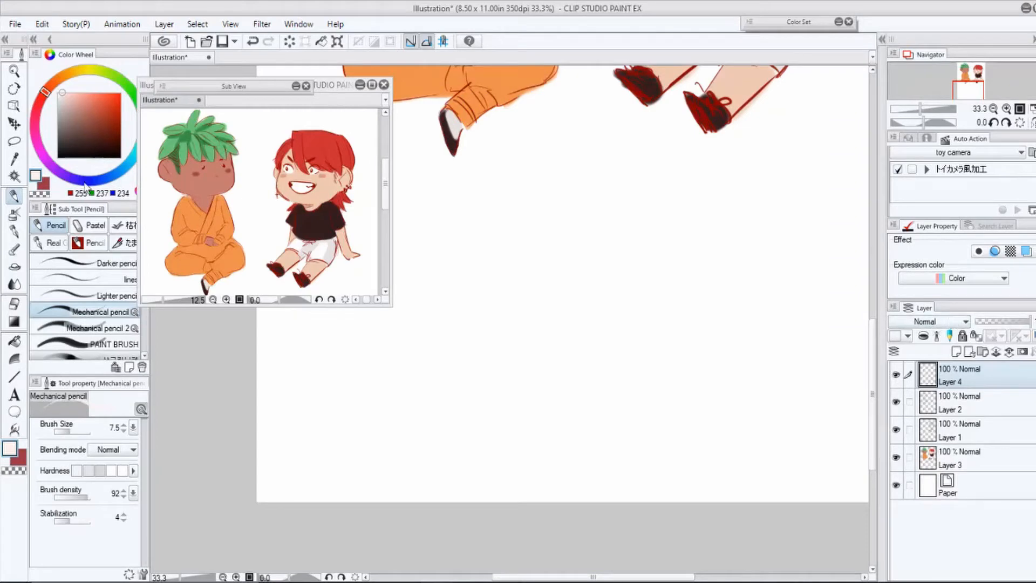
mouse_move(66, 137)
mouse_down()
mouse_move(58, 141)
mouse_move(85, 102)
mouse_move(61, 153)
mouse_move(89, 104)
mouse_move(103, 110)
mouse_move(63, 153)
mouse_up()
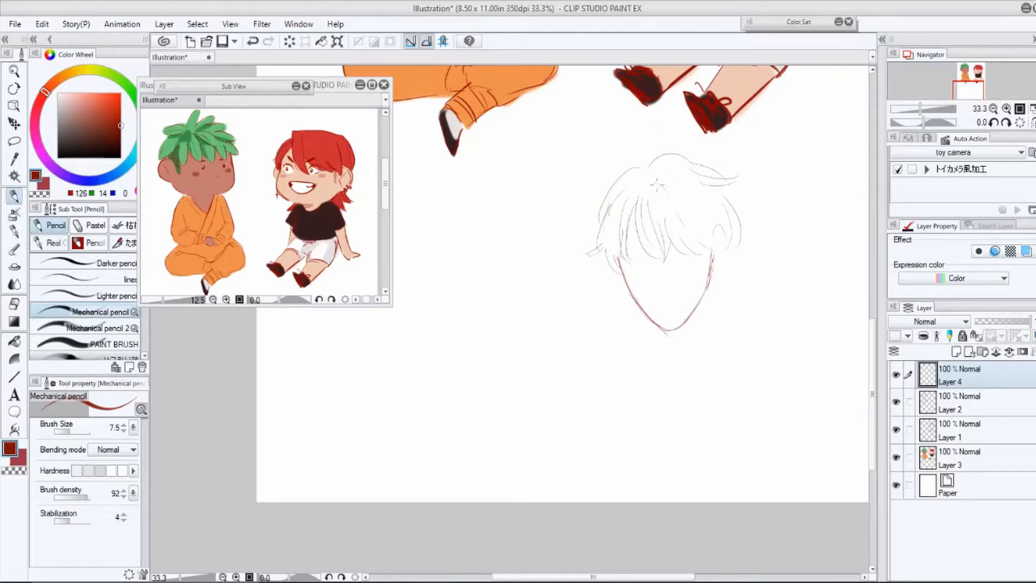
Sketch fringe, parting and side strands on the new head below the seated figures.
drag(655, 181, 685, 218)
mouse_move(661, 184)
mouse_down()
mouse_move(708, 251)
mouse_move(725, 242)
mouse_move(712, 243)
mouse_move(716, 280)
mouse_move(721, 263)
mouse_up()
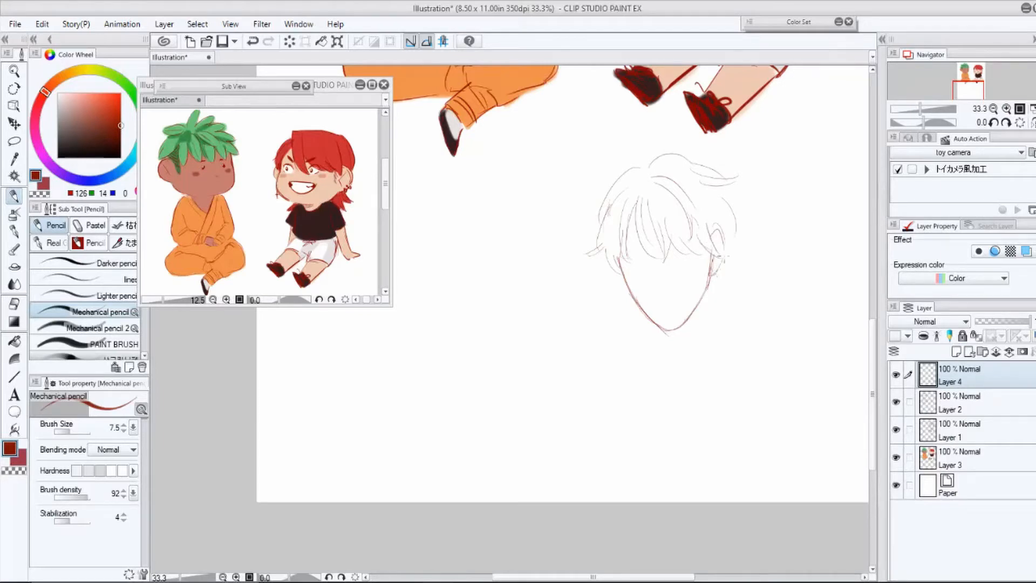
drag(615, 267, 621, 285)
mouse_move(636, 207)
mouse_down()
mouse_move(677, 240)
mouse_move(673, 233)
mouse_move(677, 259)
mouse_move(686, 232)
mouse_up()
drag(686, 229, 707, 250)
drag(648, 204, 646, 263)
drag(646, 263, 633, 222)
drag(727, 205, 739, 241)
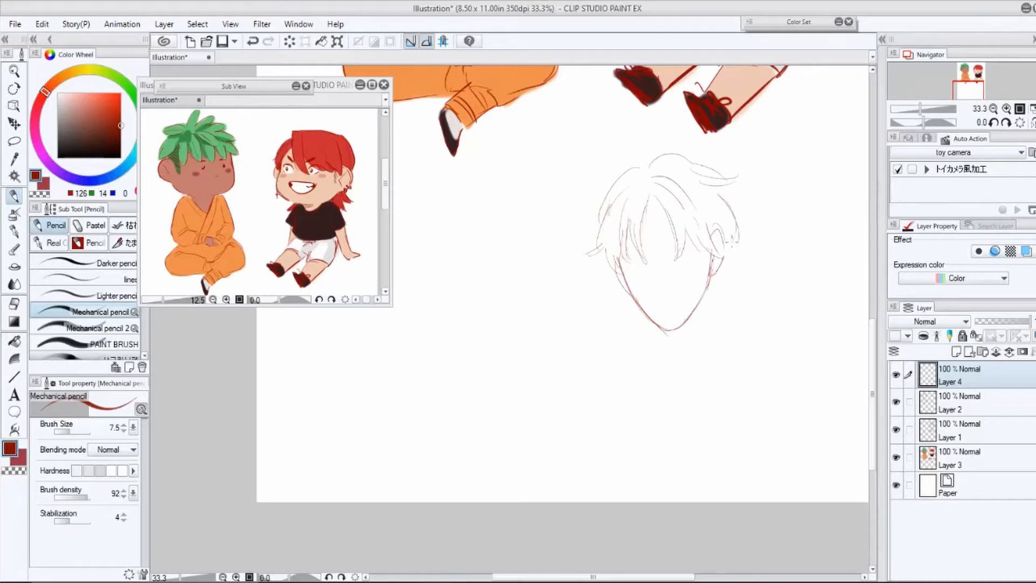
Undo the last hair strokes, redraw the crown strands and rough in a pointed ear on the head's left side.
key(ctrl+z)
key(ctrl+z)
key(ctrl+z)
drag(666, 169, 701, 184)
drag(659, 161, 679, 159)
mouse_move(596, 251)
mouse_down()
mouse_move(610, 208)
mouse_move(608, 285)
mouse_move(620, 189)
mouse_move(579, 162)
mouse_up()
key(ctrl+z)
mouse_move(576, 166)
mouse_down()
mouse_move(582, 209)
mouse_move(587, 219)
mouse_move(600, 210)
mouse_up()
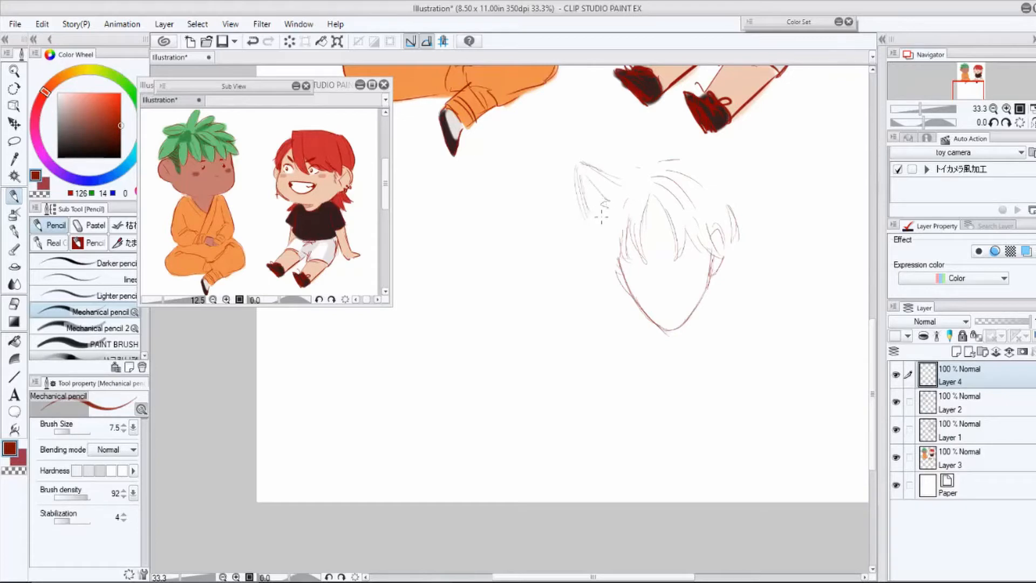
Sketch two upright pointed animal ears on the head with a small jagged tuft beside each.
mouse_move(680, 179)
mouse_down()
mouse_move(671, 143)
mouse_move(723, 172)
mouse_move(677, 135)
mouse_move(726, 179)
mouse_up()
mouse_move(679, 141)
mouse_down()
mouse_move(678, 176)
mouse_move(724, 181)
mouse_up()
drag(577, 192, 601, 257)
mouse_move(690, 136)
mouse_down()
mouse_move(730, 194)
mouse_move(686, 154)
mouse_move(729, 192)
mouse_up()
drag(603, 175, 581, 190)
mouse_move(596, 134)
mouse_down()
mouse_move(625, 179)
mouse_move(600, 210)
mouse_move(618, 184)
mouse_move(608, 195)
mouse_up()
mouse_move(687, 143)
mouse_down()
mouse_move(681, 162)
mouse_move(724, 184)
mouse_move(691, 169)
mouse_up()
mouse_move(604, 205)
mouse_down()
mouse_move(574, 198)
mouse_move(583, 232)
mouse_up()
drag(585, 226, 603, 213)
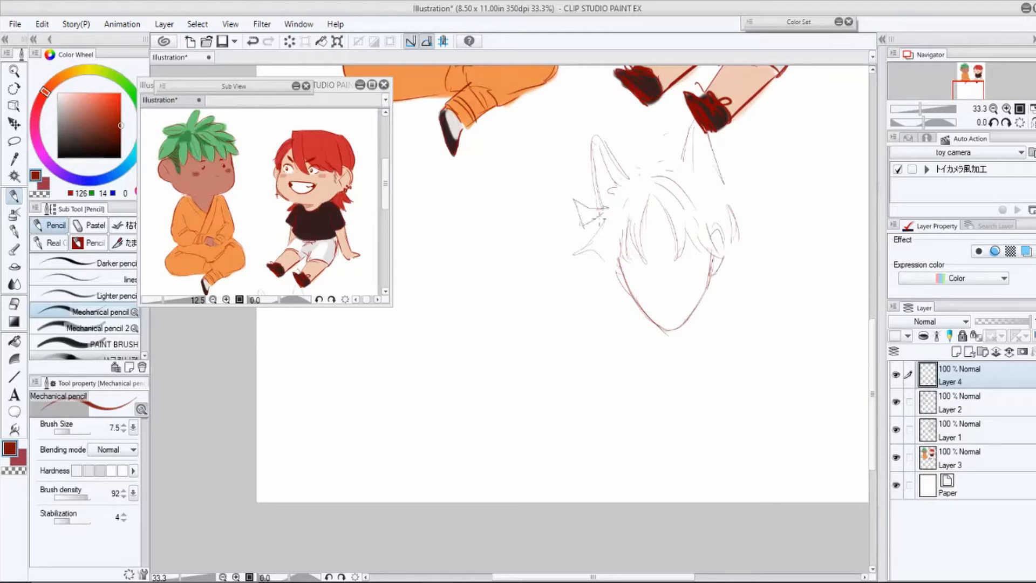
drag(722, 184, 747, 158)
drag(747, 160, 722, 190)
Sketch long hair strands falling down both sides of the face.
mouse_move(603, 268)
mouse_down()
mouse_move(589, 324)
mouse_move(569, 351)
mouse_up()
mouse_move(570, 352)
mouse_down()
mouse_move(596, 334)
mouse_move(599, 400)
mouse_up()
drag(737, 203, 765, 264)
drag(718, 240, 717, 343)
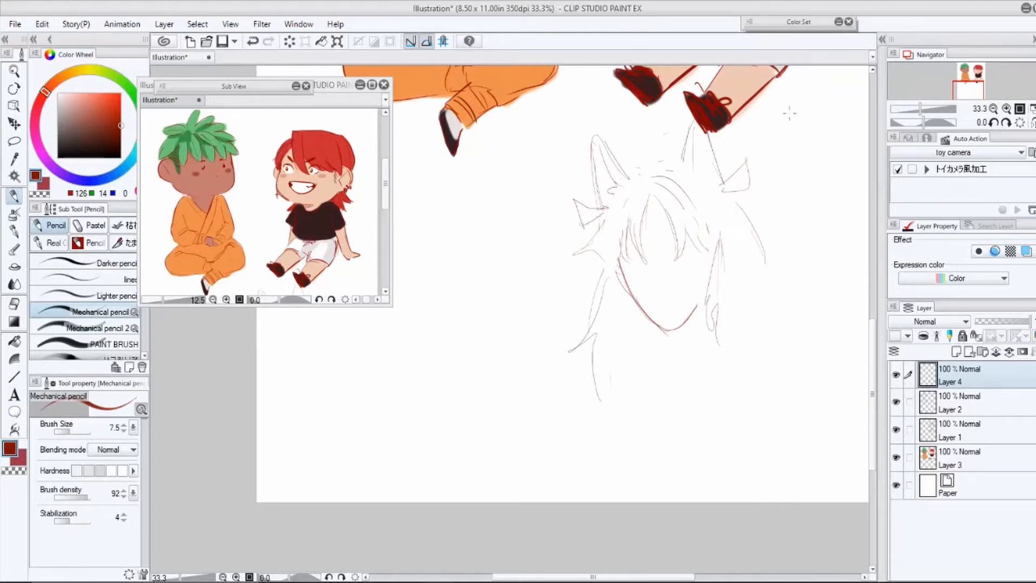
Undo the strands on the face's right side and redraw the outer hair strand there.
key(ctrl+z)
key(ctrl+z)
key(ctrl+z)
key(ctrl+z)
key(ctrl+z)
drag(735, 209, 761, 273)
drag(720, 231, 718, 276)
key(ctrl+z)
key(ctrl+z)
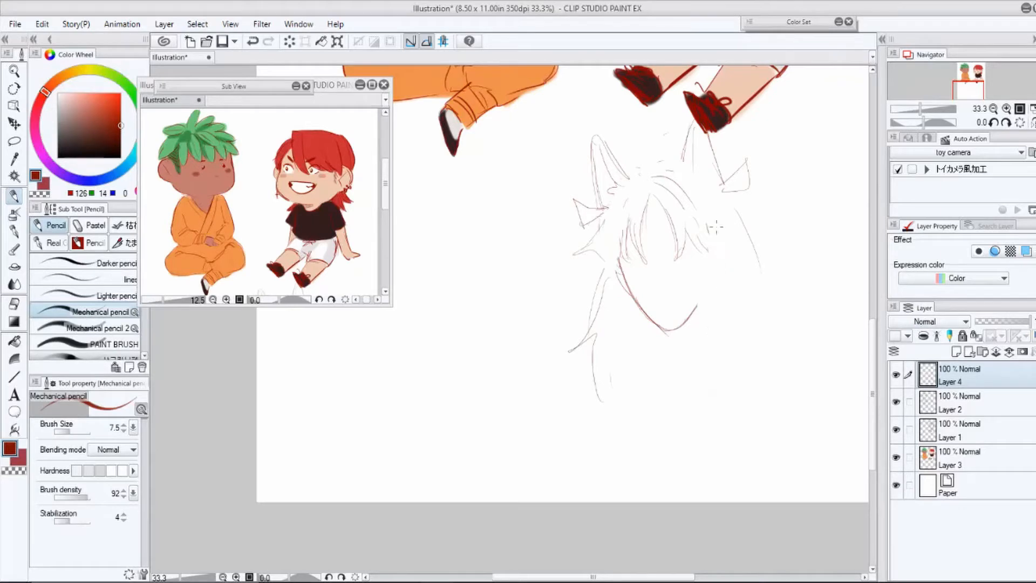
drag(718, 227, 695, 300)
drag(709, 281, 703, 303)
key(ctrl+z)
key(ctrl+z)
key(ctrl+z)
Draw the long locks down both sides of the face, ending in jagged pointed tips.
mouse_move(715, 258)
mouse_down()
mouse_move(703, 317)
mouse_move(727, 353)
mouse_up()
drag(731, 365, 730, 404)
drag(732, 402, 743, 437)
drag(598, 335, 603, 403)
drag(603, 403, 613, 421)
drag(619, 409, 625, 432)
Sketch the neck line below the chin, close the jaw and add strokes at the right temple and ear.
drag(656, 334, 647, 400)
drag(655, 335, 655, 375)
drag(647, 421, 650, 469)
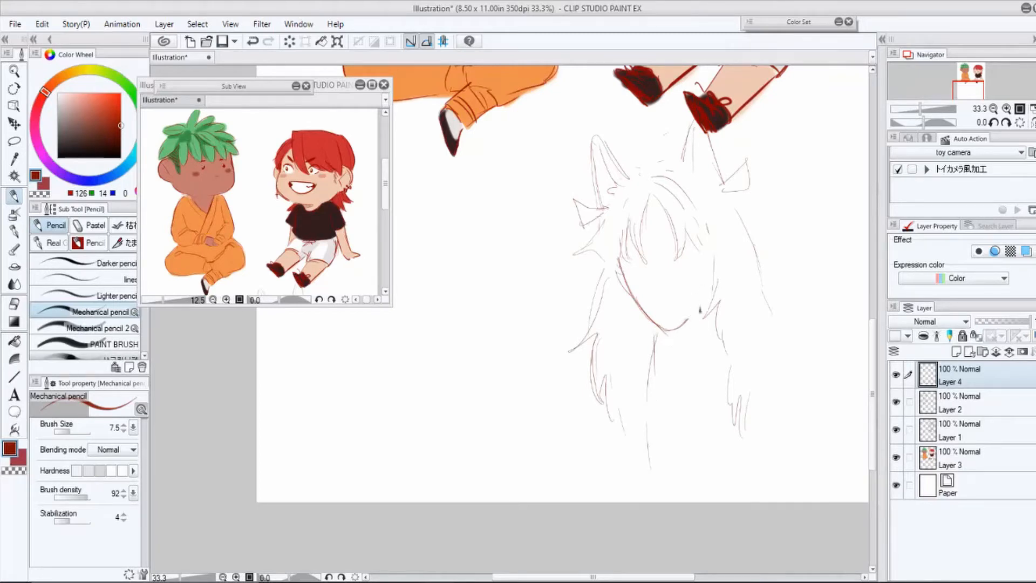
drag(687, 322, 702, 303)
mouse_move(726, 203)
mouse_down()
mouse_move(716, 269)
mouse_move(721, 264)
mouse_up()
mouse_move(690, 120)
mouse_down()
mouse_move(677, 166)
mouse_move(705, 163)
mouse_up()
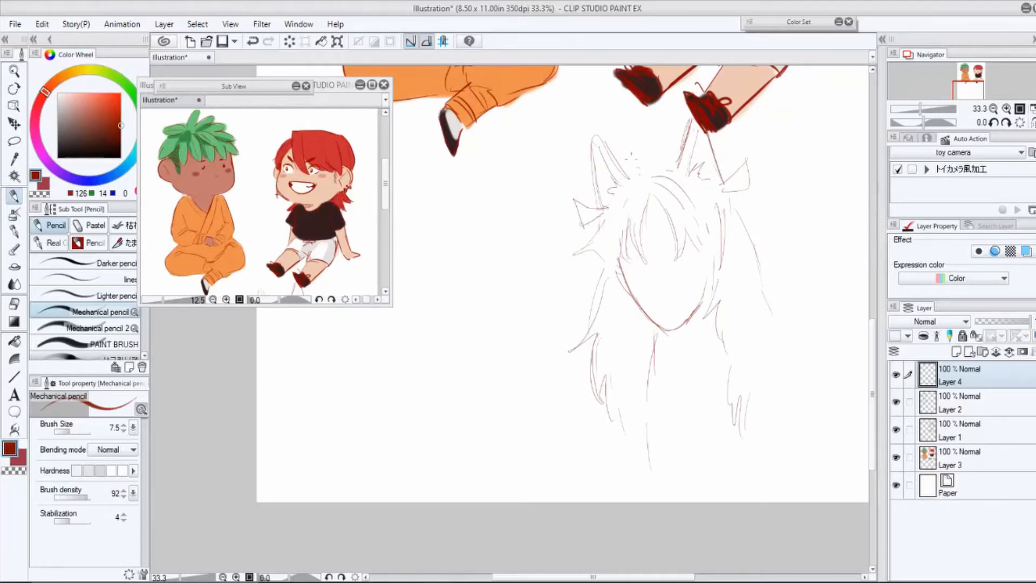
Undo the latest ear strokes and redraw the inner edges of both pointed ears.
mouse_move(602, 138)
mouse_down()
mouse_move(632, 186)
mouse_move(604, 141)
mouse_up()
key(ctrl+z)
key(ctrl+z)
key(ctrl+z)
key(ctrl+z)
drag(691, 128, 672, 166)
key(ctrl+z)
key(ctrl+z)
key(ctrl+z)
key(ctrl+z)
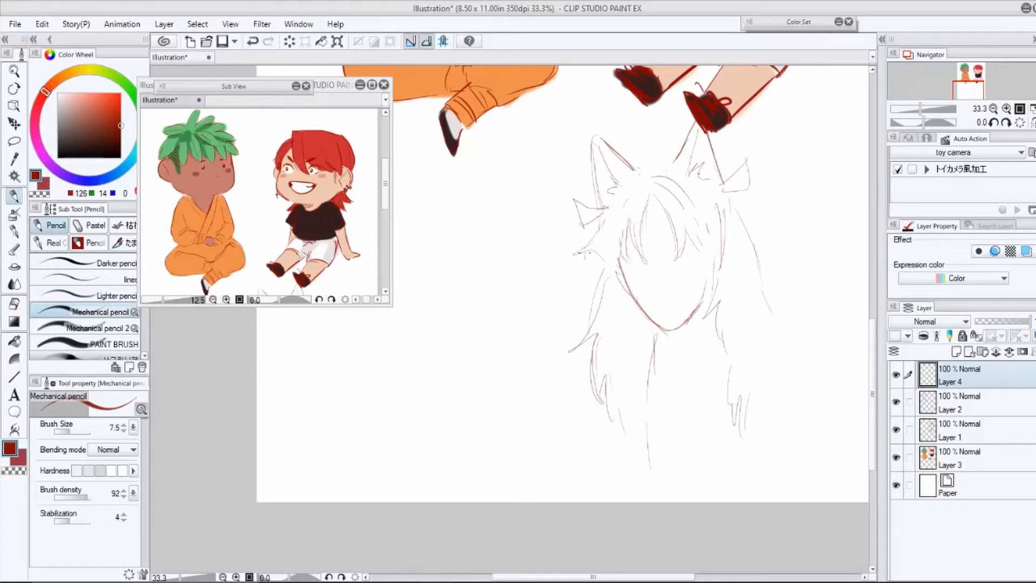
Add spiky strands outside the left cheek and draw the crown line between the ears.
mouse_move(600, 236)
mouse_down()
mouse_move(567, 276)
mouse_move(588, 298)
mouse_up()
drag(603, 260, 590, 249)
mouse_move(643, 177)
mouse_down()
mouse_move(685, 160)
mouse_move(632, 188)
mouse_move(639, 168)
mouse_move(667, 166)
mouse_move(678, 145)
mouse_move(678, 158)
mouse_move(687, 151)
mouse_move(685, 128)
mouse_move(641, 173)
mouse_up()
key(ctrl+z)
key(ctrl+z)
key(ctrl+z)
Extend the outer hair strand on the right down to a pointed tip.
drag(767, 306, 785, 334)
drag(775, 323, 796, 350)
drag(764, 296, 785, 336)
key(ctrl+z)
key(ctrl+z)
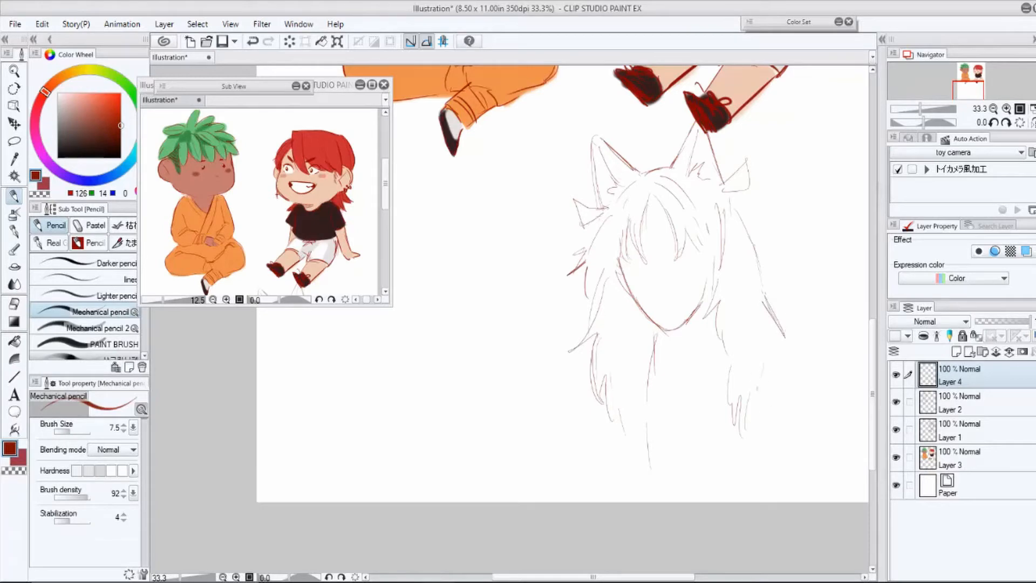
Redraw the lower part of the right lock with longer curved strands.
key(ctrl+z)
key(ctrl+z)
drag(735, 336, 720, 400)
mouse_move(735, 359)
mouse_down()
mouse_move(712, 421)
mouse_move(733, 397)
mouse_move(749, 432)
mouse_up()
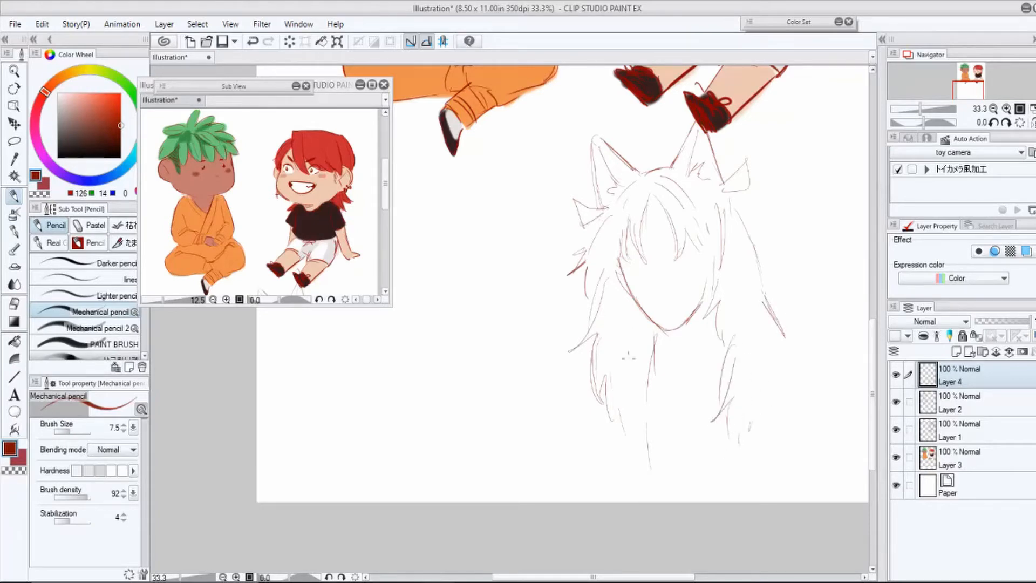
Add curved inner strands and tips to the left lock and a strand beside the right cheek.
drag(626, 365, 657, 431)
drag(641, 384, 659, 434)
key(ctrl+z)
mouse_move(615, 409)
mouse_down()
mouse_move(618, 431)
mouse_move(644, 438)
mouse_up()
drag(715, 266, 714, 341)
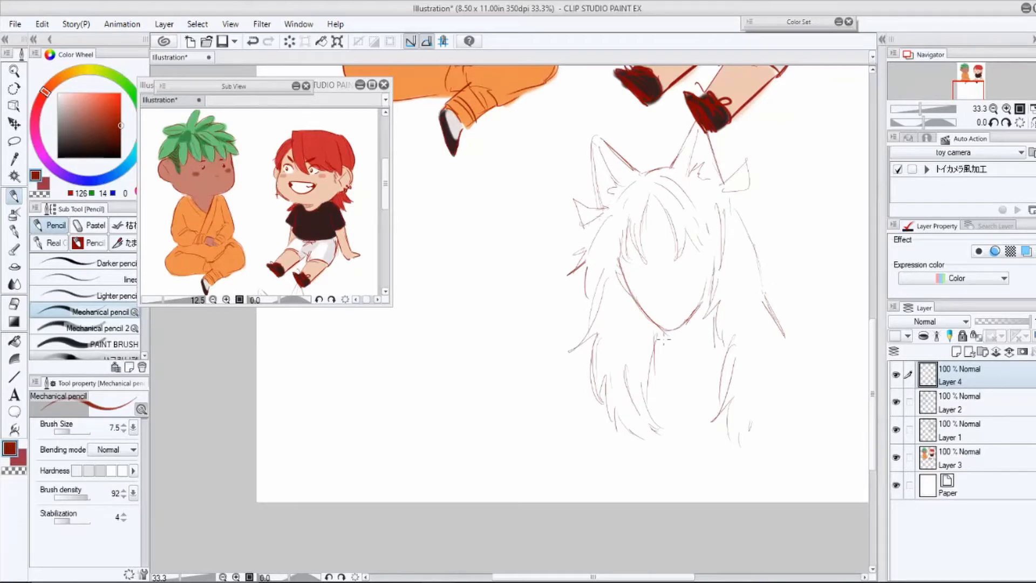
Hatch the shadow beneath the jaw and along the side of the neck.
mouse_move(704, 304)
mouse_down()
mouse_move(659, 331)
mouse_move(676, 341)
mouse_up()
mouse_move(665, 330)
mouse_down()
mouse_move(654, 373)
mouse_move(648, 354)
mouse_up()
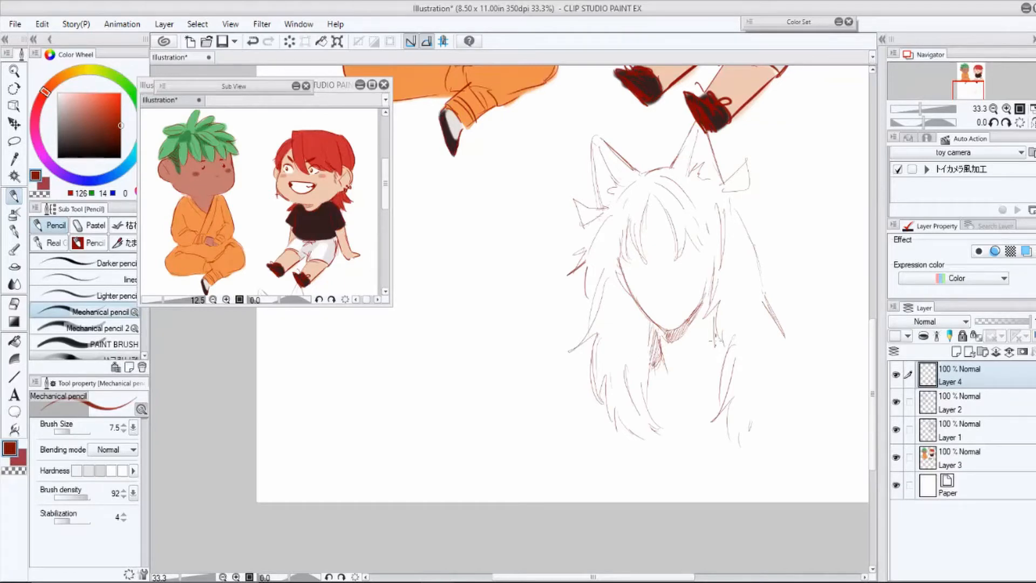
Replace the last strands of the right lock with new curved strands beside the neck and a small outer tuft.
drag(720, 310, 716, 351)
key(ctrl+z)
key(ctrl+z)
key(ctrl+z)
drag(719, 308, 710, 374)
mouse_move(714, 368)
mouse_down()
mouse_move(726, 343)
mouse_move(756, 373)
mouse_move(754, 361)
mouse_up()
Extend the outer hair edge on the right and draw strands framing both sides of the face.
mouse_move(738, 195)
mouse_down()
mouse_move(775, 223)
mouse_move(755, 229)
mouse_up()
drag(760, 229, 763, 293)
drag(618, 219, 607, 279)
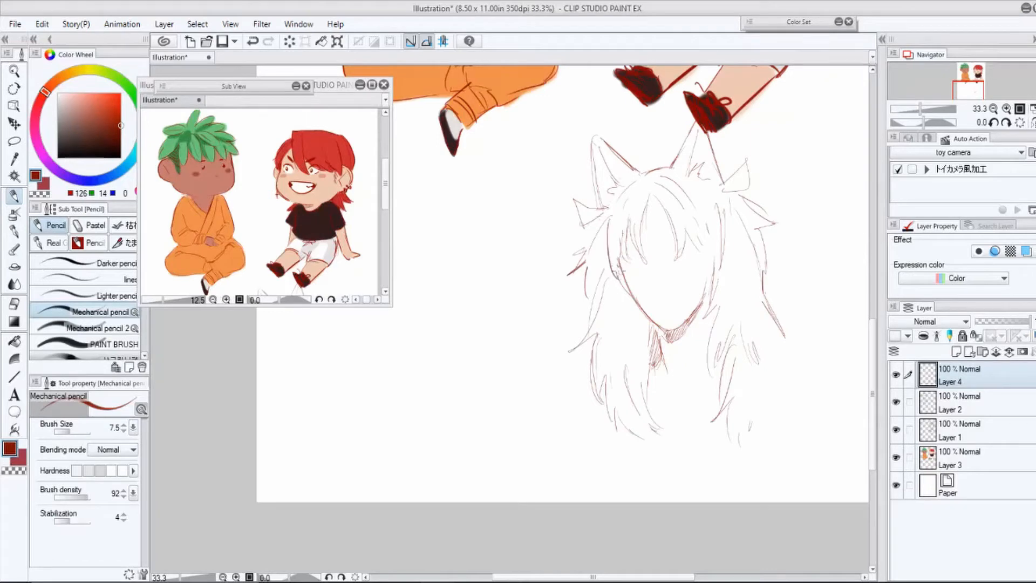
drag(720, 236, 721, 260)
Draw the long lines of the garment's V-shaped opening from the collar down the chest.
drag(711, 375, 679, 479)
mouse_move(665, 352)
mouse_down()
mouse_move(713, 329)
mouse_move(667, 450)
mouse_up()
drag(669, 359, 661, 469)
drag(702, 372, 677, 476)
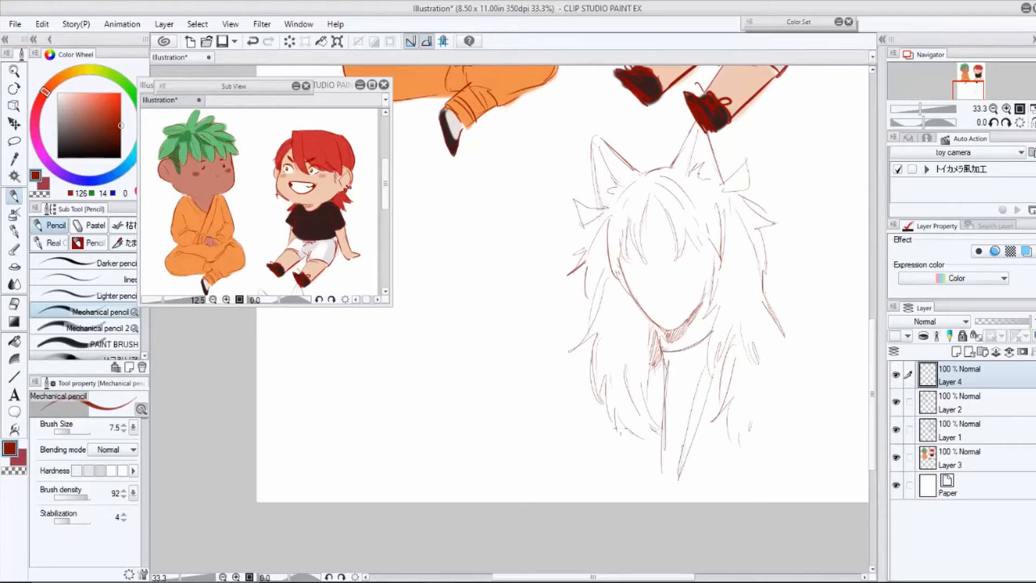
Sketch sloping shoulder lines on both sides and redraw the lower outer hair edge on the right.
mouse_move(601, 394)
mouse_down()
mouse_move(570, 423)
mouse_move(542, 485)
mouse_up()
key(ctrl+z)
drag(784, 354, 783, 388)
key(ctrl+z)
key(ctrl+z)
key(ctrl+z)
mouse_move(766, 302)
mouse_down()
mouse_move(801, 351)
mouse_move(753, 452)
mouse_up()
mouse_move(781, 355)
mouse_down()
mouse_move(769, 398)
mouse_move(835, 400)
mouse_move(852, 440)
mouse_up()
Reinforce the strand beside the right temple and add short strands to the outer left lock.
drag(716, 183, 726, 224)
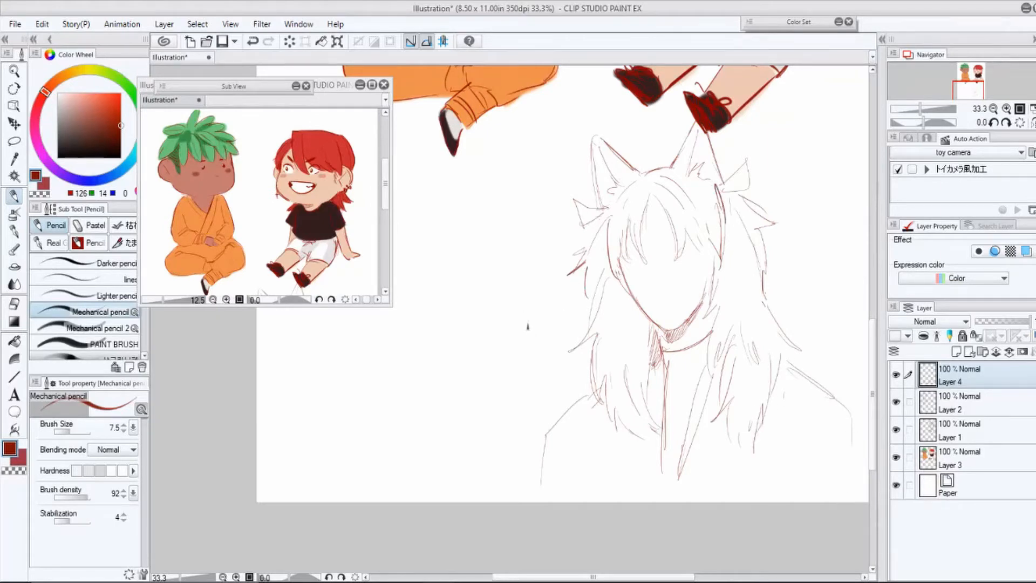
drag(596, 305, 577, 365)
drag(589, 331, 580, 363)
mouse_move(594, 305)
mouse_down()
mouse_move(580, 362)
mouse_move(575, 331)
mouse_move(590, 325)
mouse_up()
drag(588, 346, 591, 365)
Open the baby daejoon animation, show its timeline and play it back.
click(19, 25)
click(50, 75)
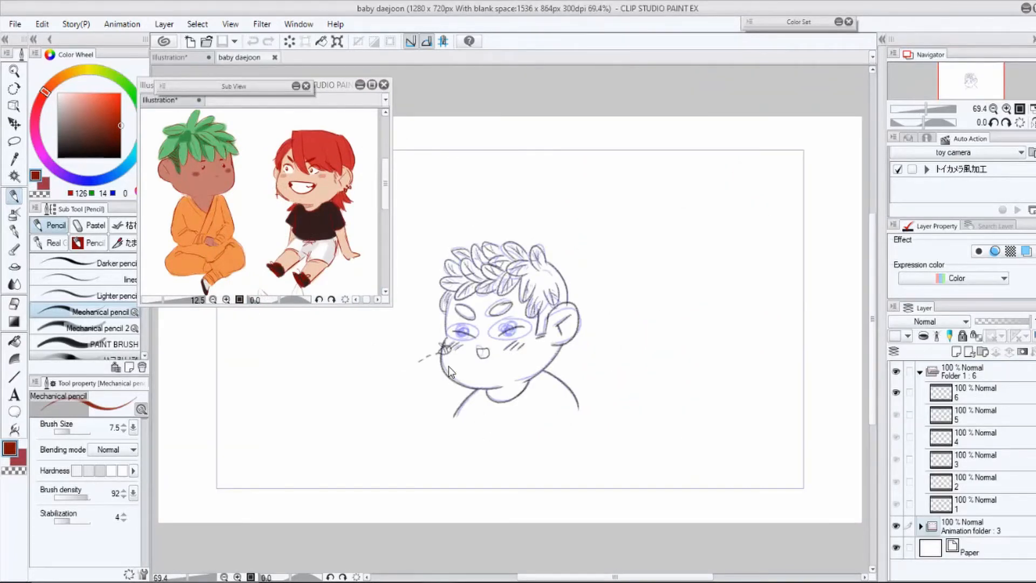
click(298, 23)
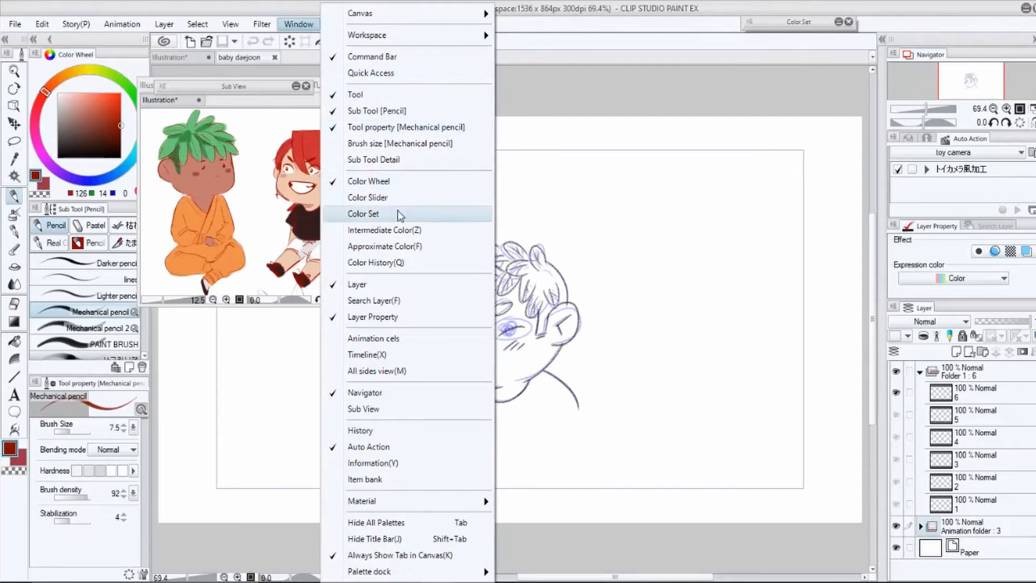
click(391, 354)
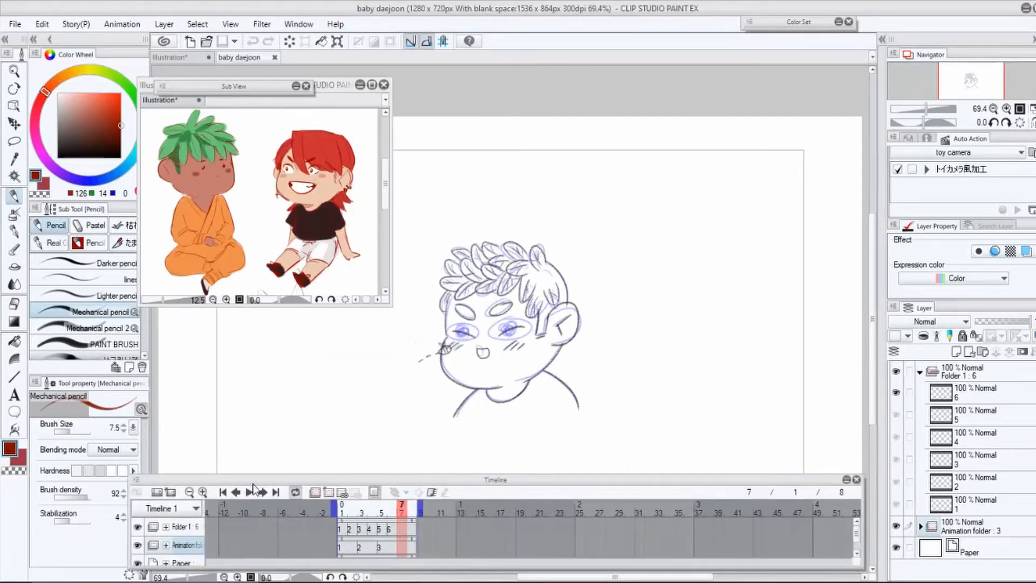
click(249, 492)
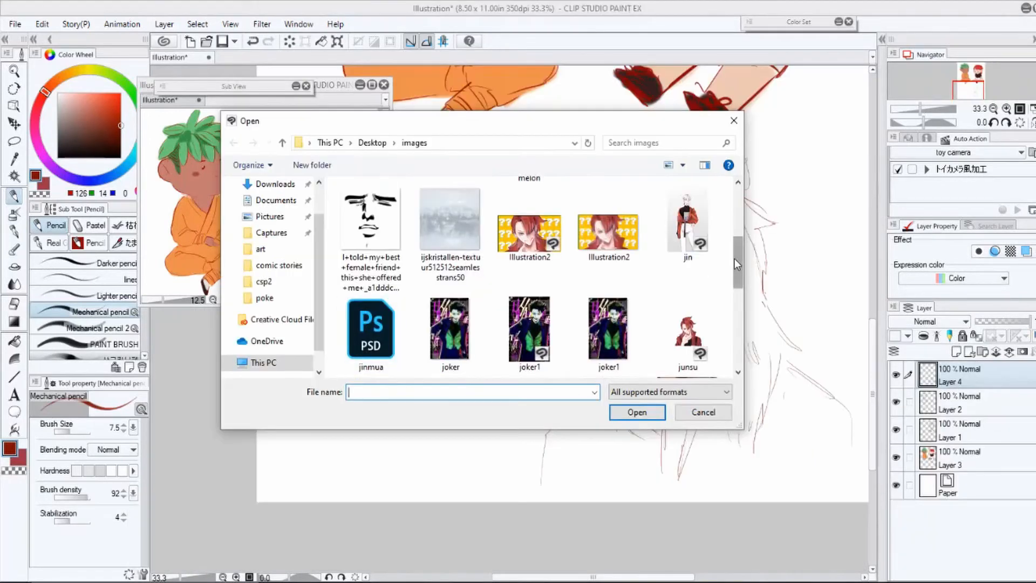
Open the jin illustration from the images folder as a drawing reference.
scroll(734, 258, up, 1)
click(684, 294)
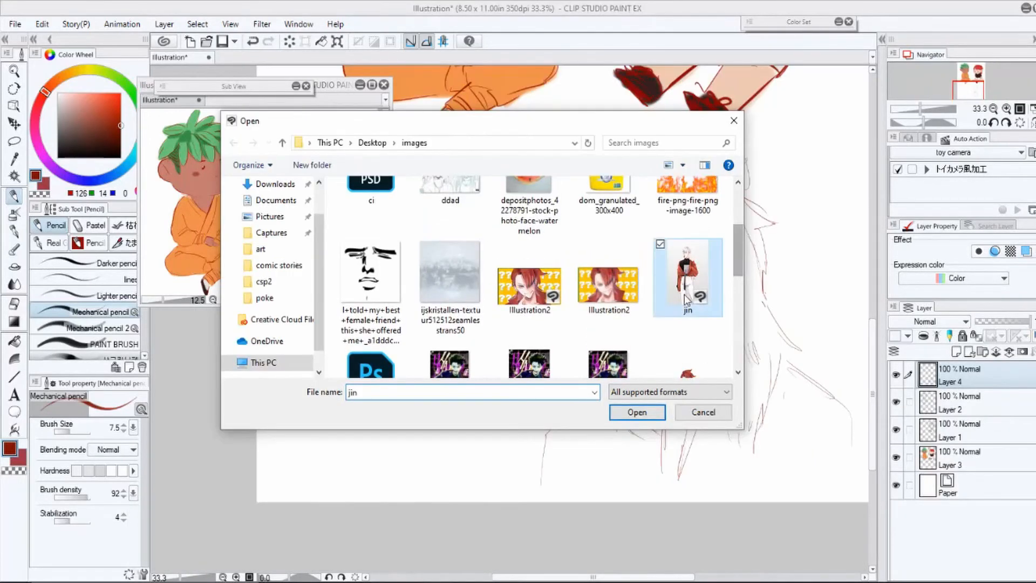
click(643, 413)
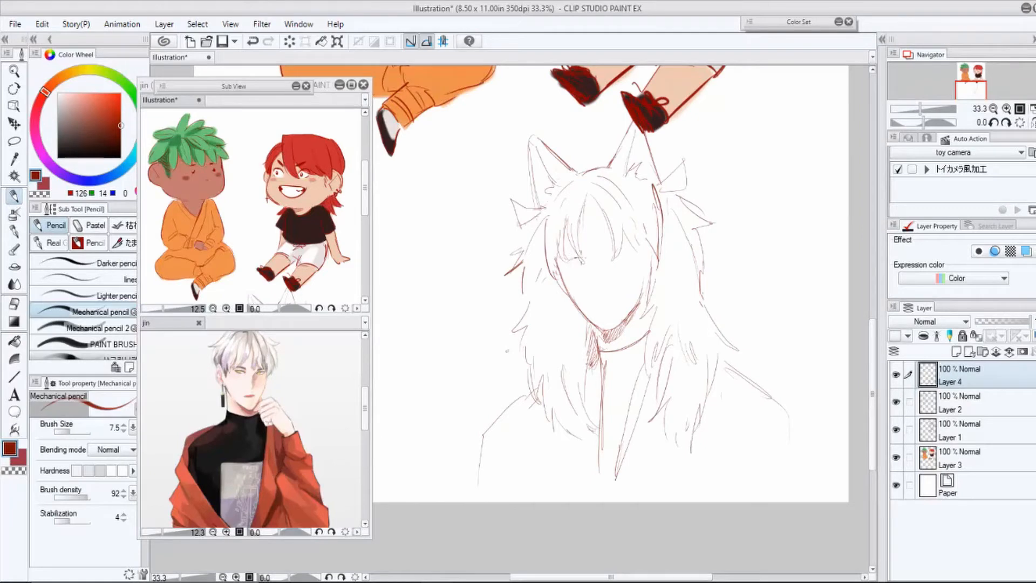
Sketch narrow eyes, brows and a small mouth on the face, and redraw the left edge of the V-shaped neckline.
mouse_move(568, 260)
mouse_down()
mouse_move(588, 261)
mouse_move(577, 266)
mouse_up()
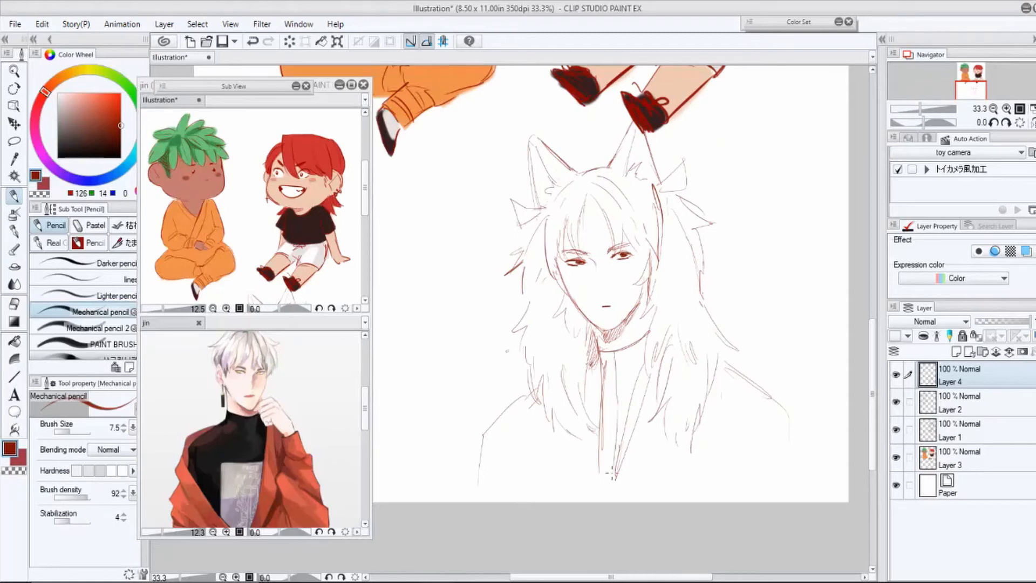
key(ctrl+z)
drag(596, 367, 607, 480)
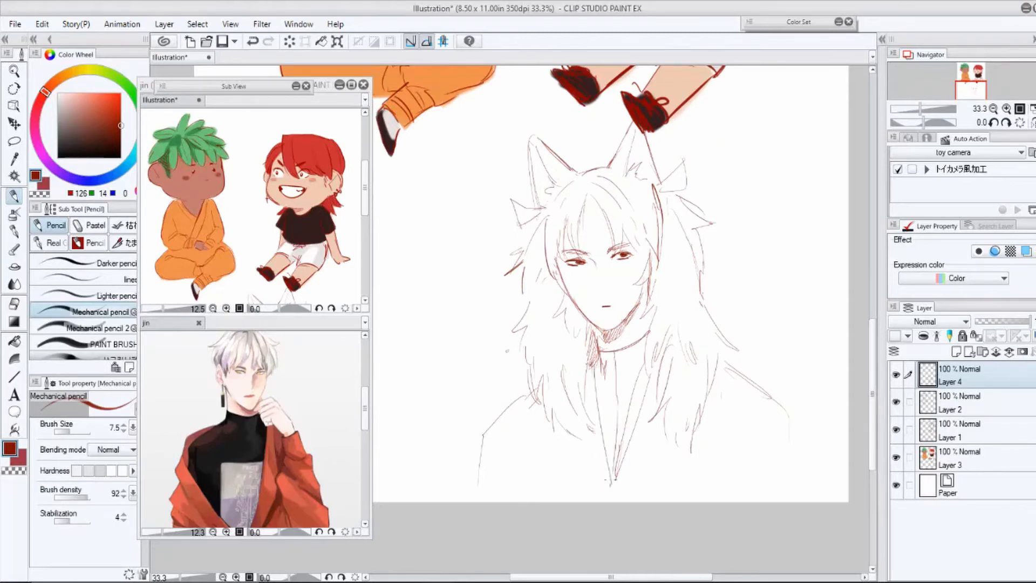
Draw the coat's shoulder and sleeve lines on both sides down to the page edge.
drag(526, 396, 498, 501)
drag(504, 409, 493, 495)
mouse_move(738, 372)
mouse_down()
mouse_move(800, 425)
mouse_move(808, 497)
mouse_up()
Draw the coat's lapel and front opening lines, and add fold lines inside both sleeves.
drag(641, 388, 617, 477)
drag(616, 478, 612, 502)
drag(661, 417, 632, 494)
drag(654, 432, 637, 502)
drag(502, 426, 497, 502)
drag(586, 439, 595, 502)
drag(780, 435, 747, 501)
drag(778, 440, 764, 502)
Redraw the outer right hair edge with a jagged tip and add pointed strands to the lower outer left hair.
mouse_move(696, 253)
mouse_down()
mouse_move(723, 302)
mouse_move(713, 326)
mouse_up()
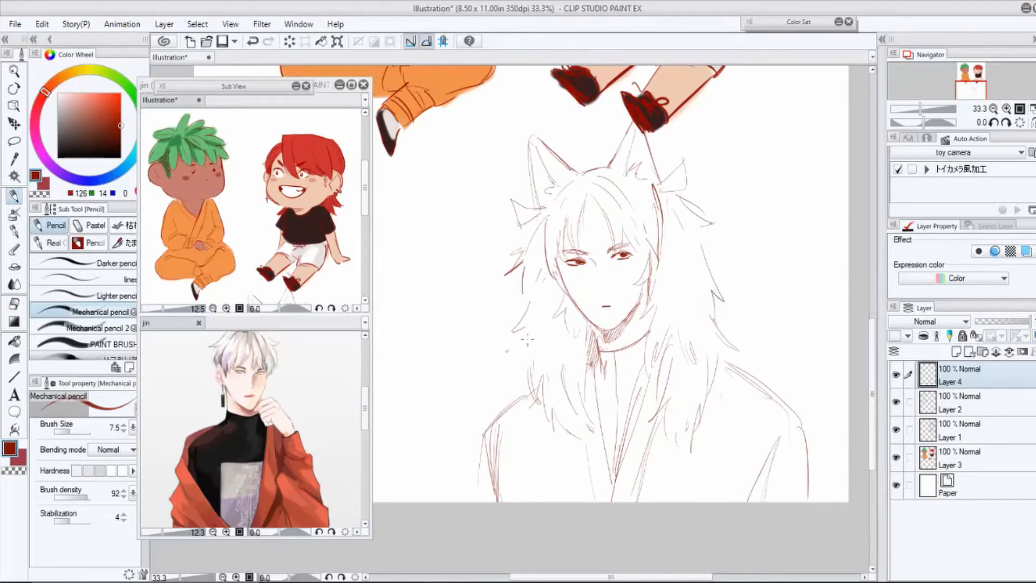
drag(527, 340, 507, 376)
drag(524, 364, 517, 396)
Flip the canvas horizontally to check the sketch's proportions, and flip it back.
click(993, 109)
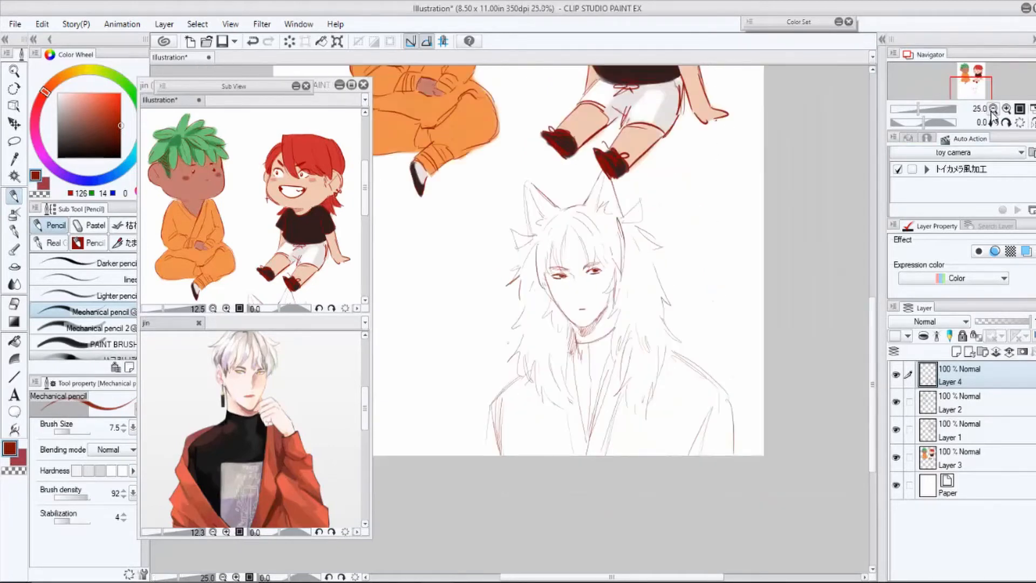
click(1030, 124)
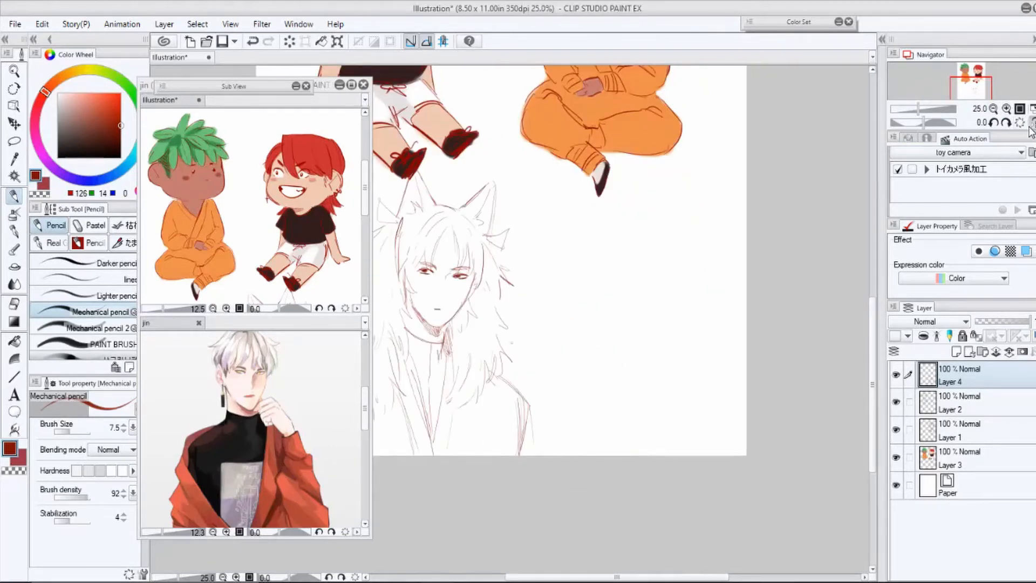
click(1030, 125)
click(1006, 108)
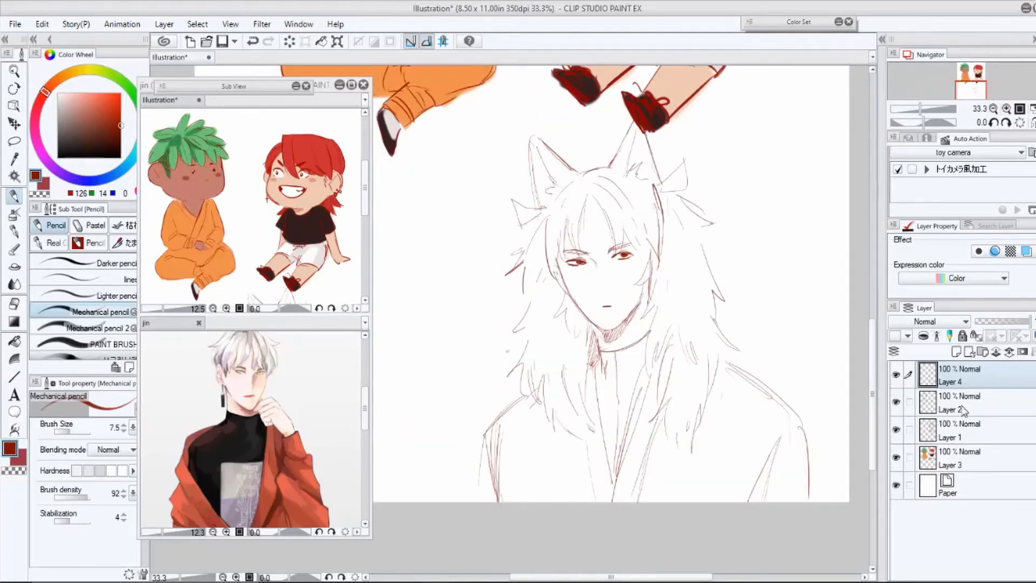
On Layer 3, paint the face and neck pale pink with darker pink shading, and fill the turtleneck black using the PAINT BRUSH.
click(959, 458)
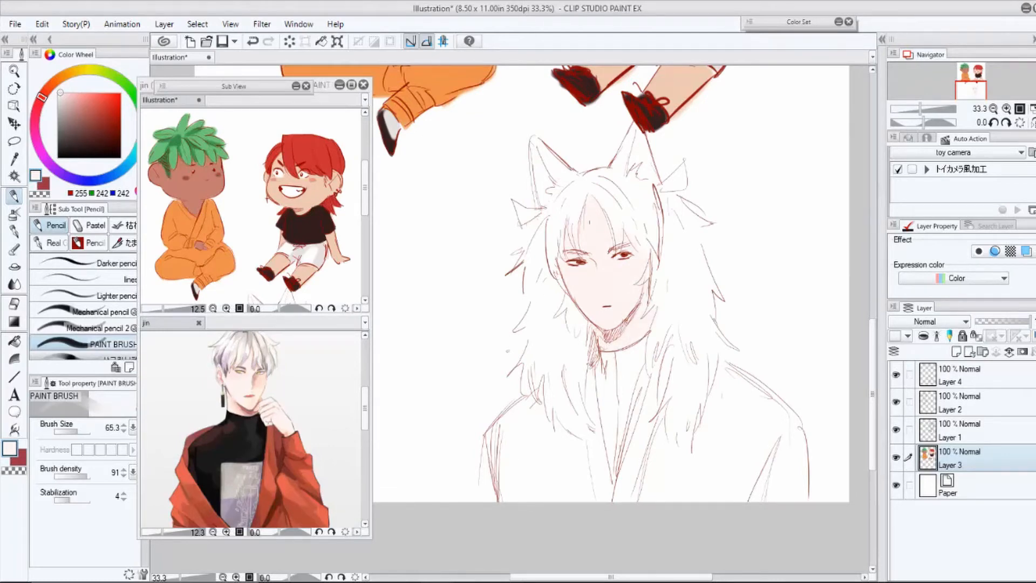
click(69, 96)
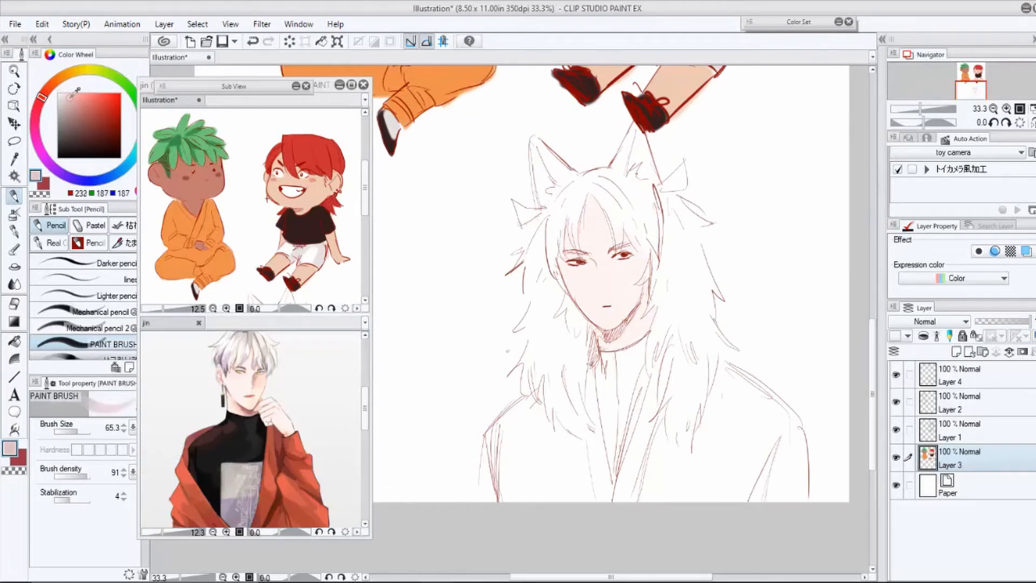
drag(649, 294, 607, 348)
drag(587, 201, 581, 253)
drag(626, 264, 649, 264)
click(60, 93)
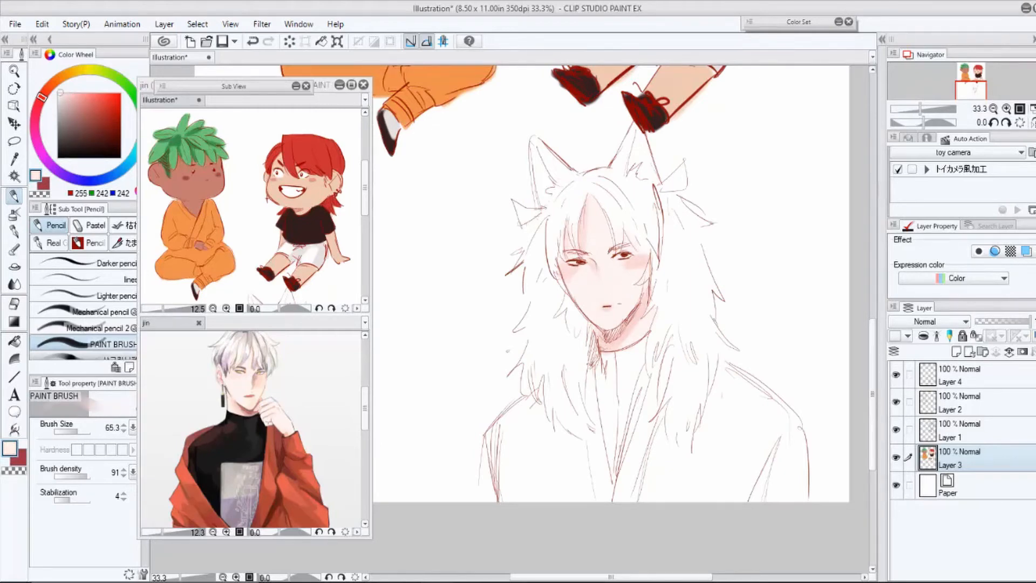
alt+click(641, 258)
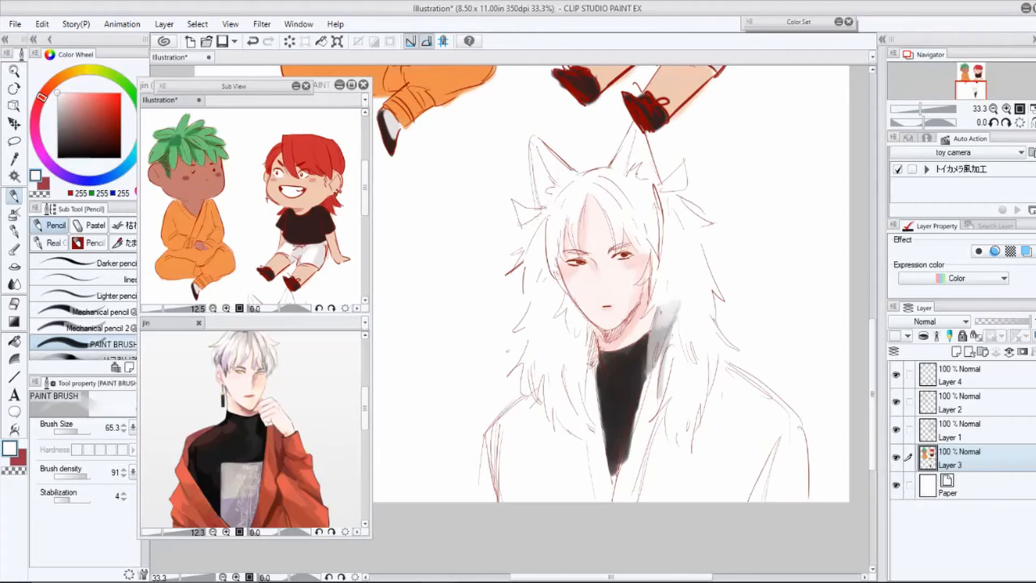
Brush soft grey shading into the right hair lock beside the neck, sampling tones from the canvas.
drag(657, 308, 662, 329)
alt+click(659, 336)
mouse_move(659, 274)
mouse_down()
mouse_move(649, 311)
mouse_move(655, 283)
mouse_up()
drag(676, 339, 688, 360)
mouse_move(682, 346)
mouse_down()
mouse_move(694, 361)
mouse_move(663, 409)
mouse_up()
drag(672, 393, 679, 430)
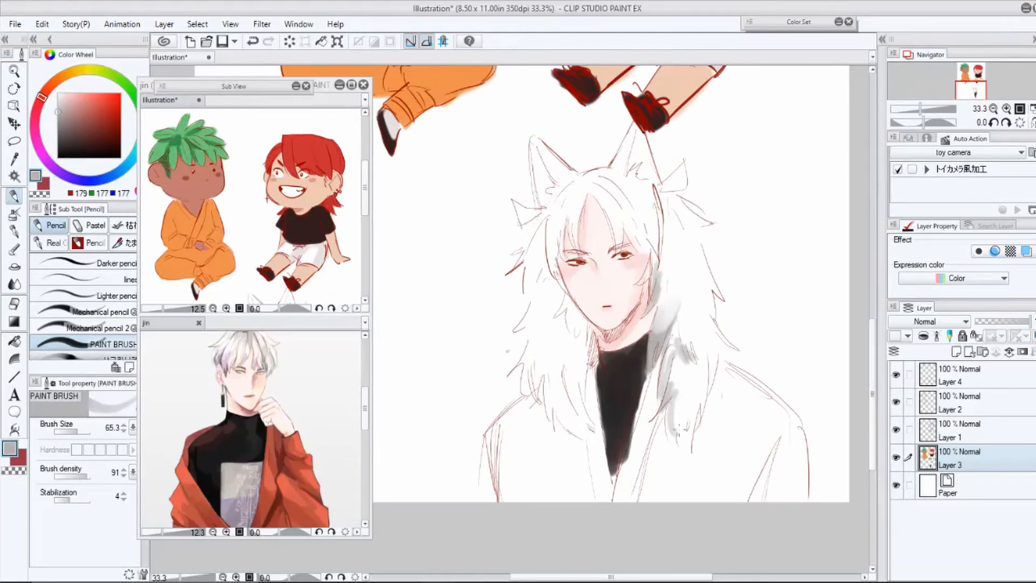